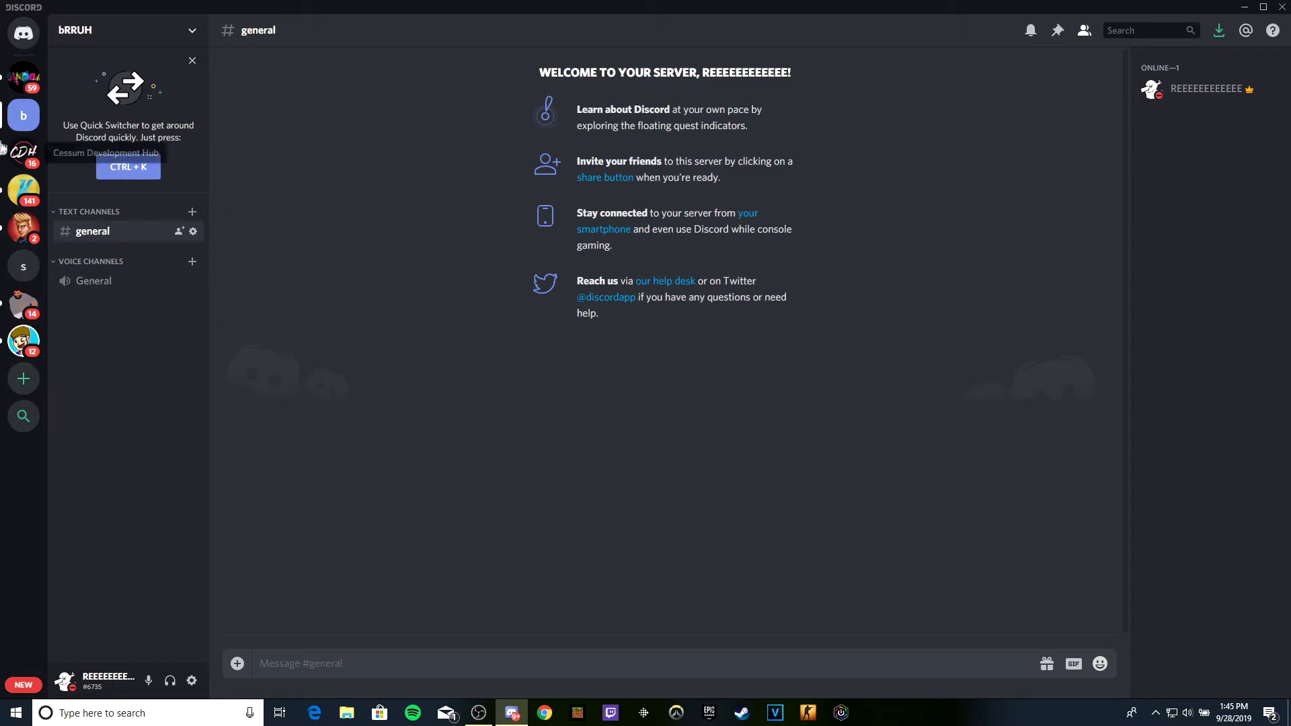
Drag the other servers into one folder, move A Random Server below it, and select bRRUH
drag(12, 191, 24, 267)
mouse_move(22, 201)
mouse_down()
mouse_move(24, 236)
mouse_move(23, 161)
mouse_move(23, 188)
mouse_up()
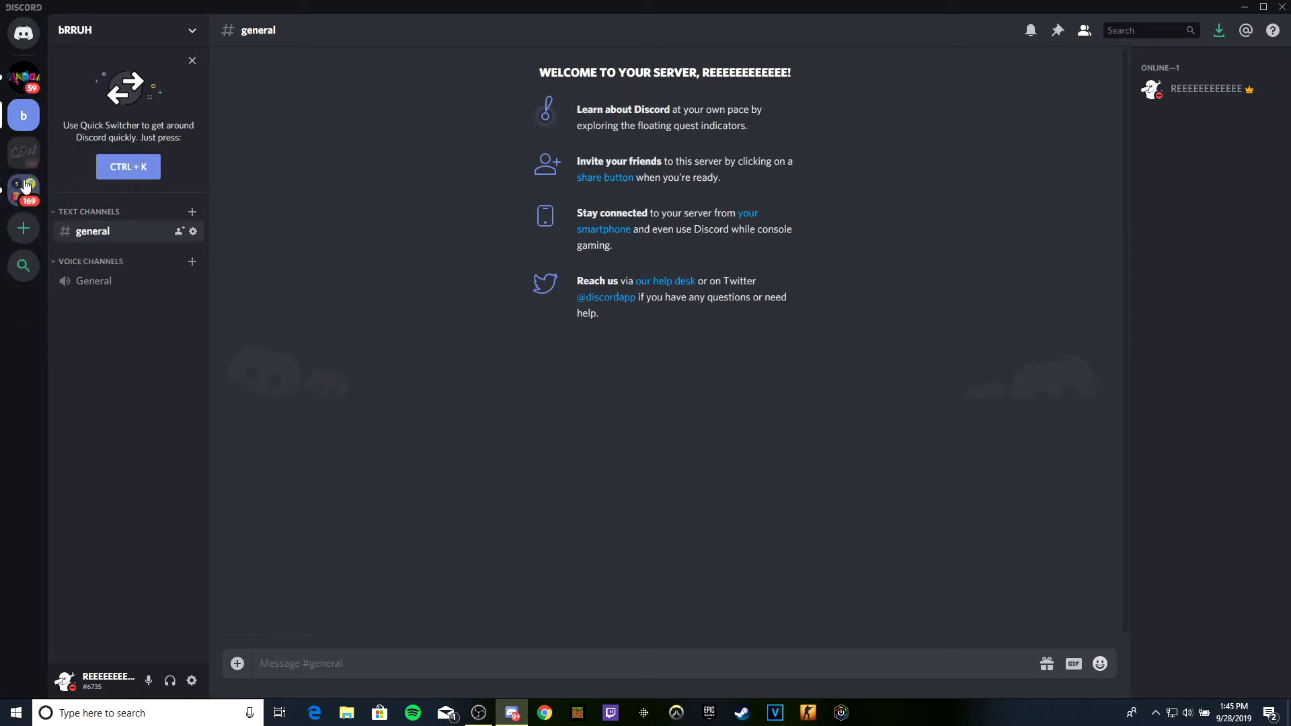
drag(31, 88, 24, 149)
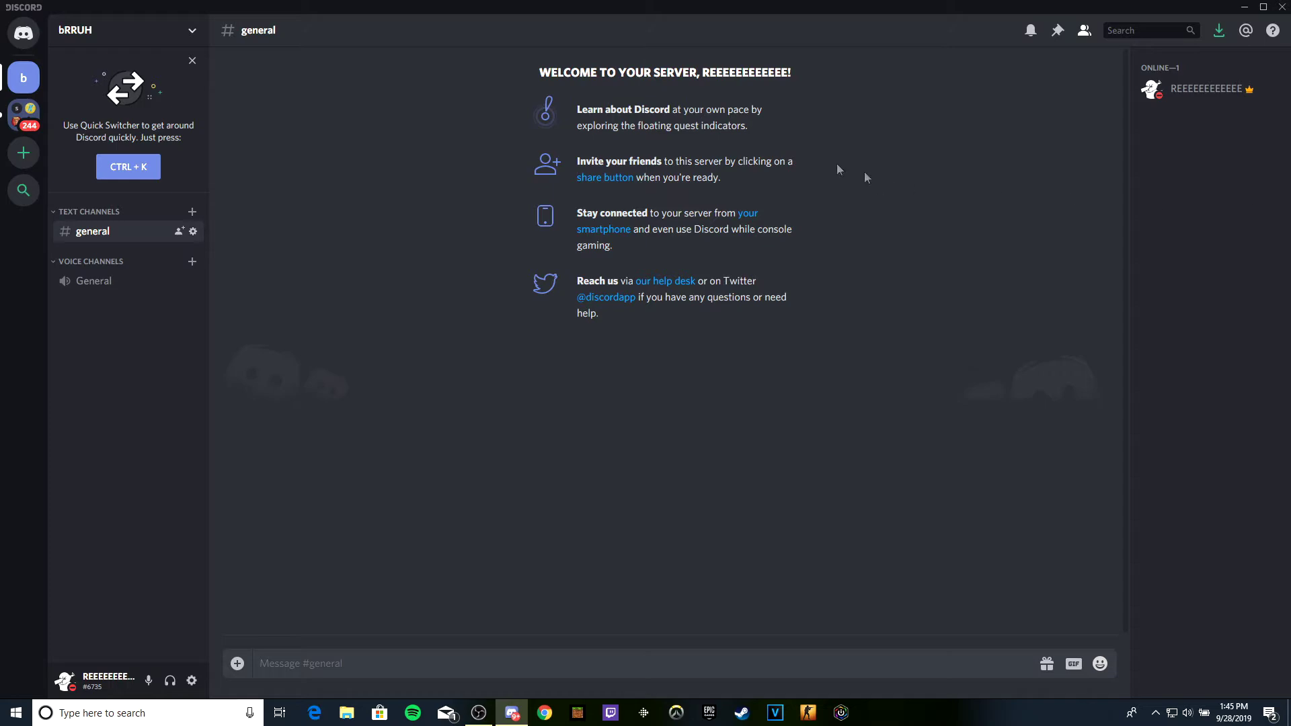
click(148, 29)
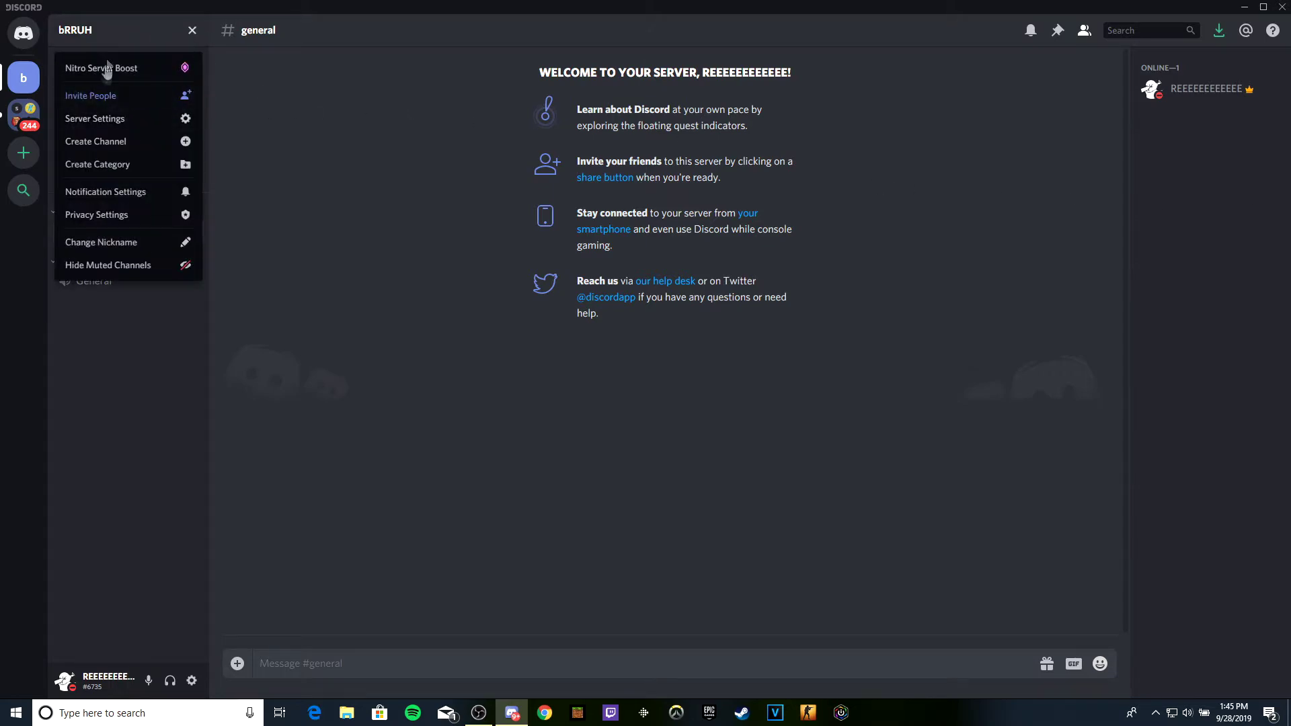
click(120, 128)
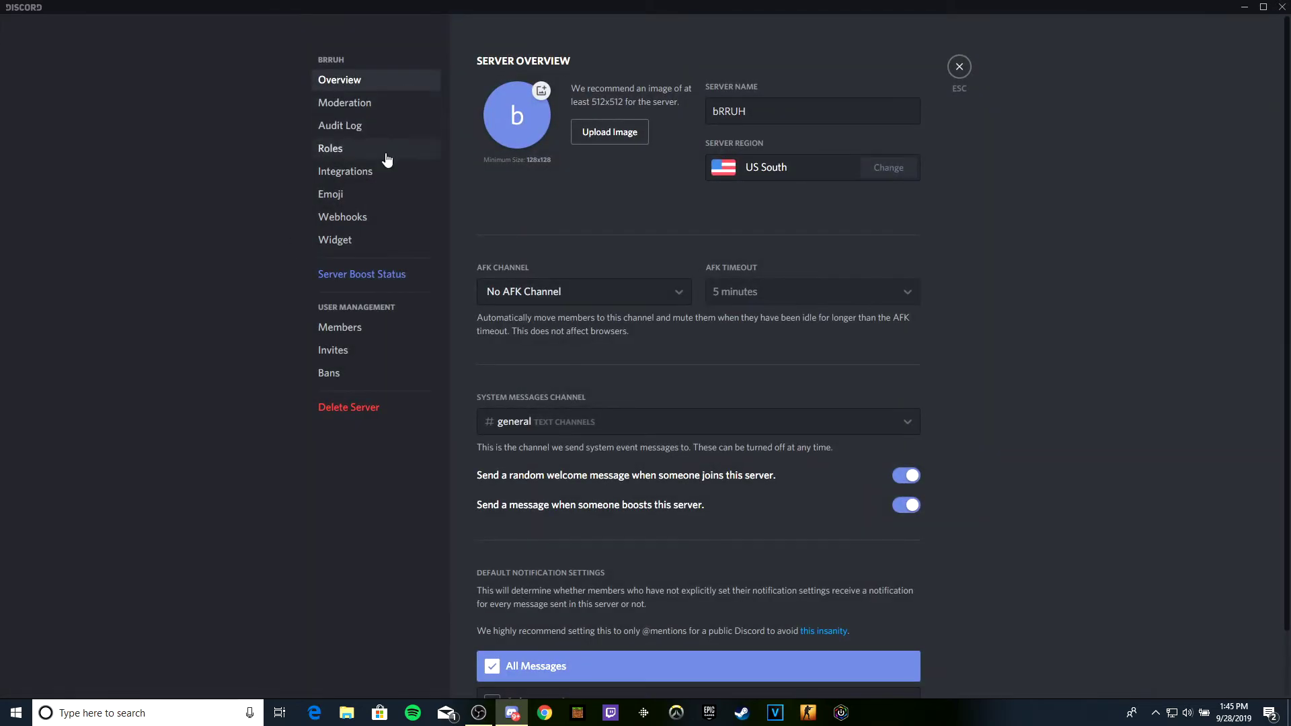
scroll(587, 122, down, 1)
click(369, 107)
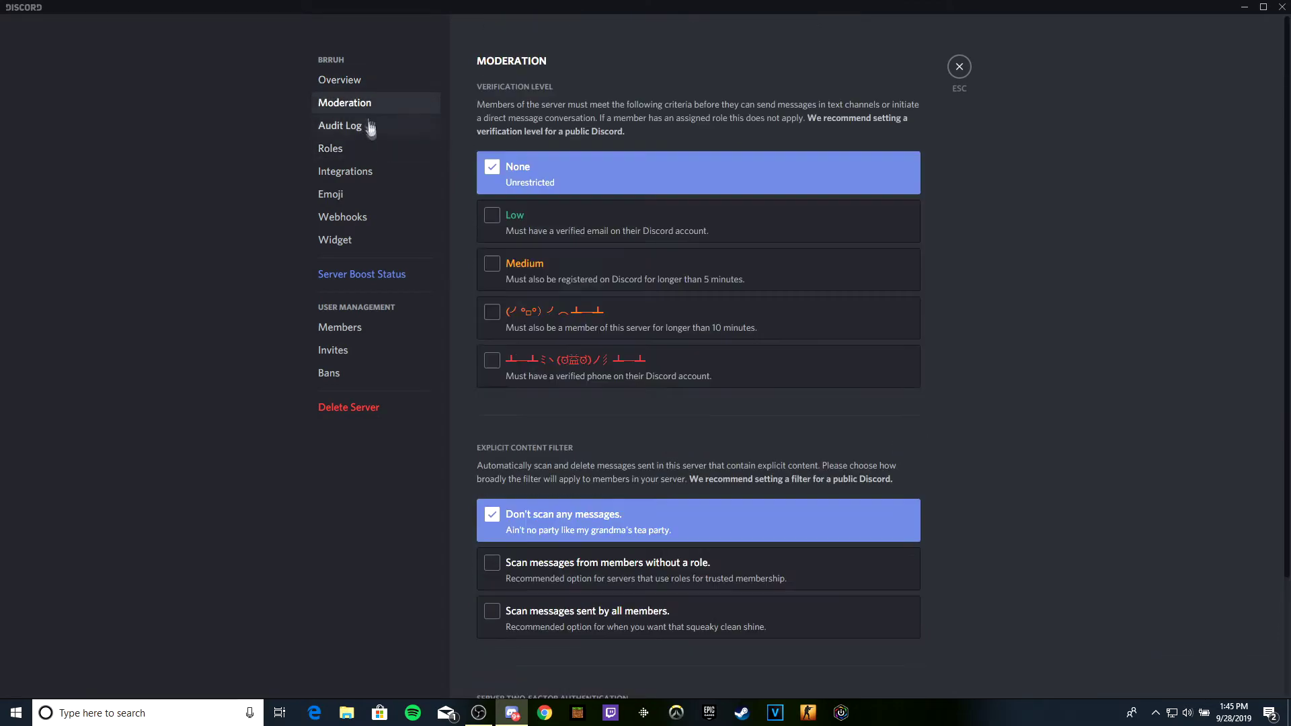
click(370, 129)
click(363, 149)
click(362, 172)
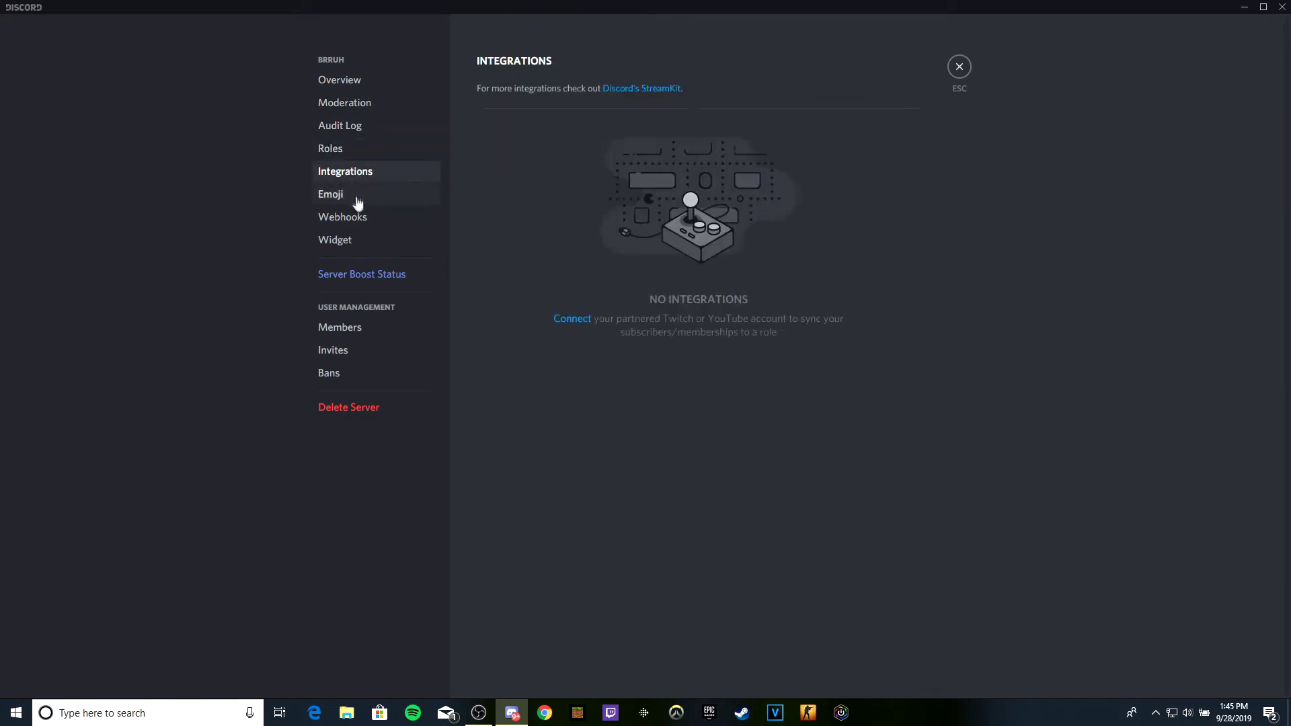
click(359, 195)
click(358, 218)
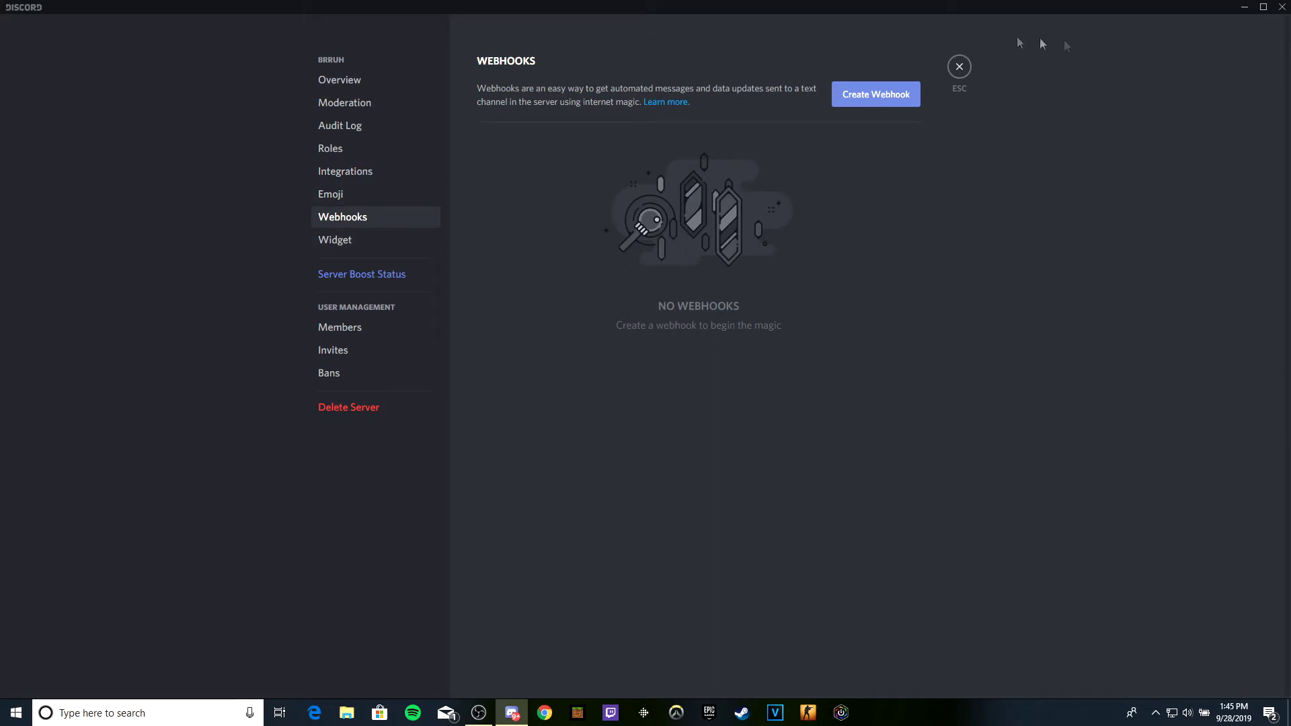
click(959, 66)
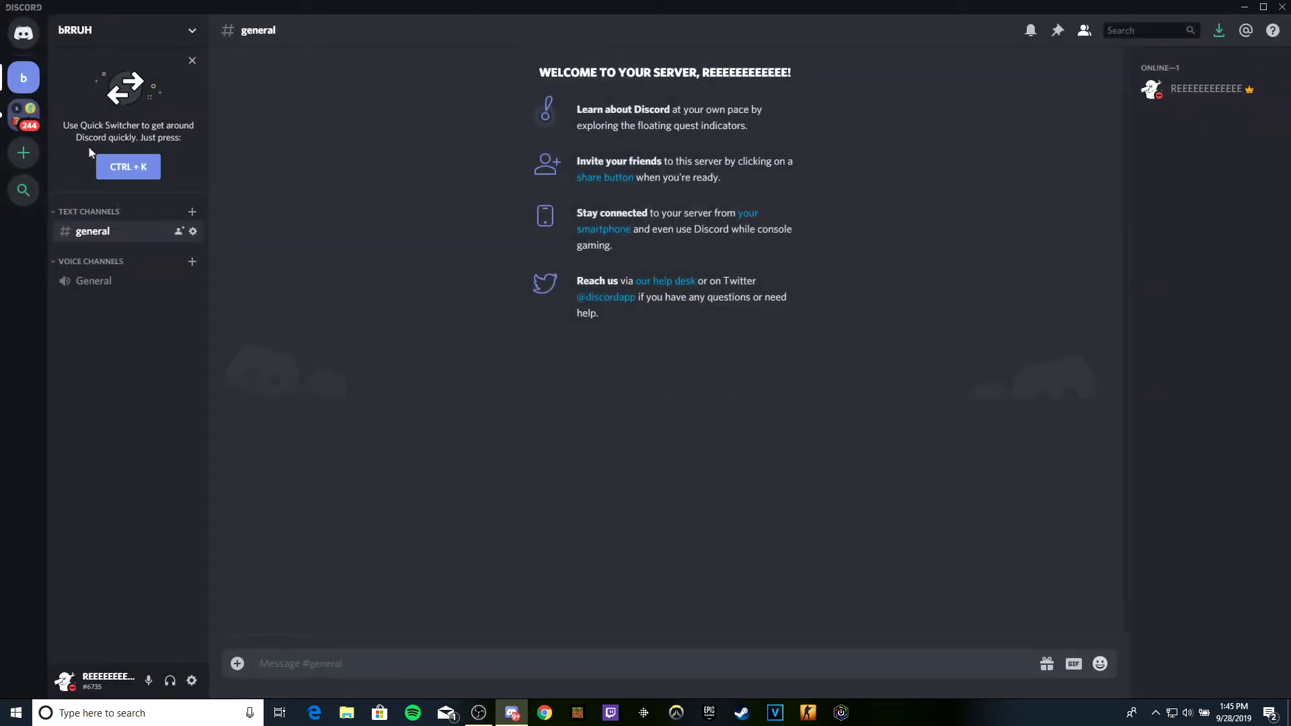
click(199, 233)
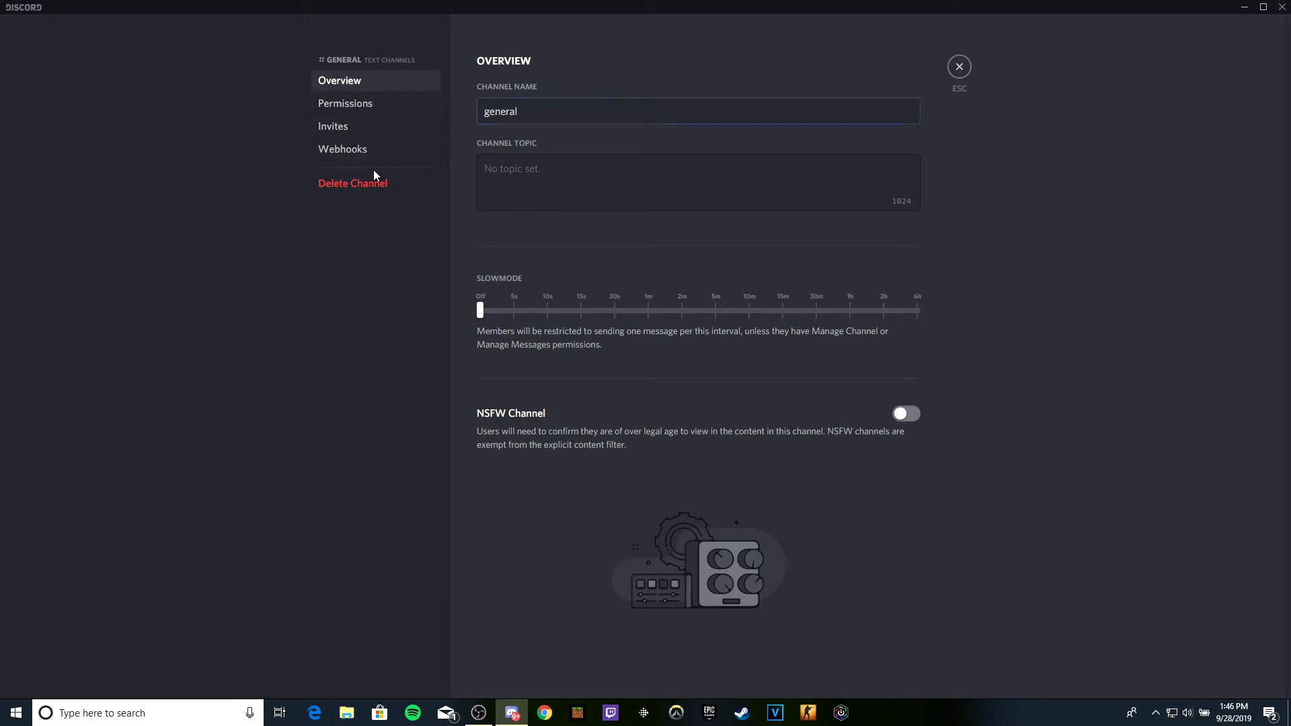
Create a new webhook for #general and clear its default Spidey Bot name
click(389, 154)
click(862, 104)
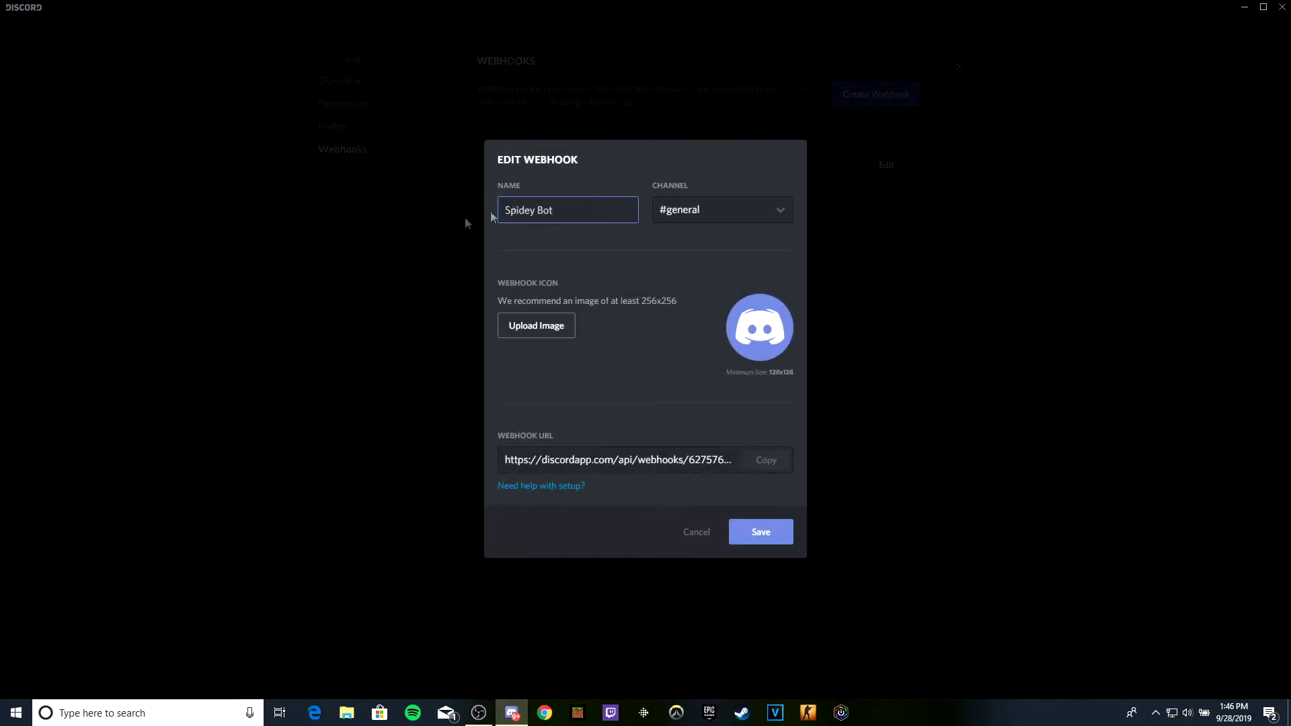
drag(561, 209, 207, 203)
key(BackSpace)
Set giphy.gif as the webhook's icon and close the channel settings
click(536, 325)
scroll(524, 178, down, 3)
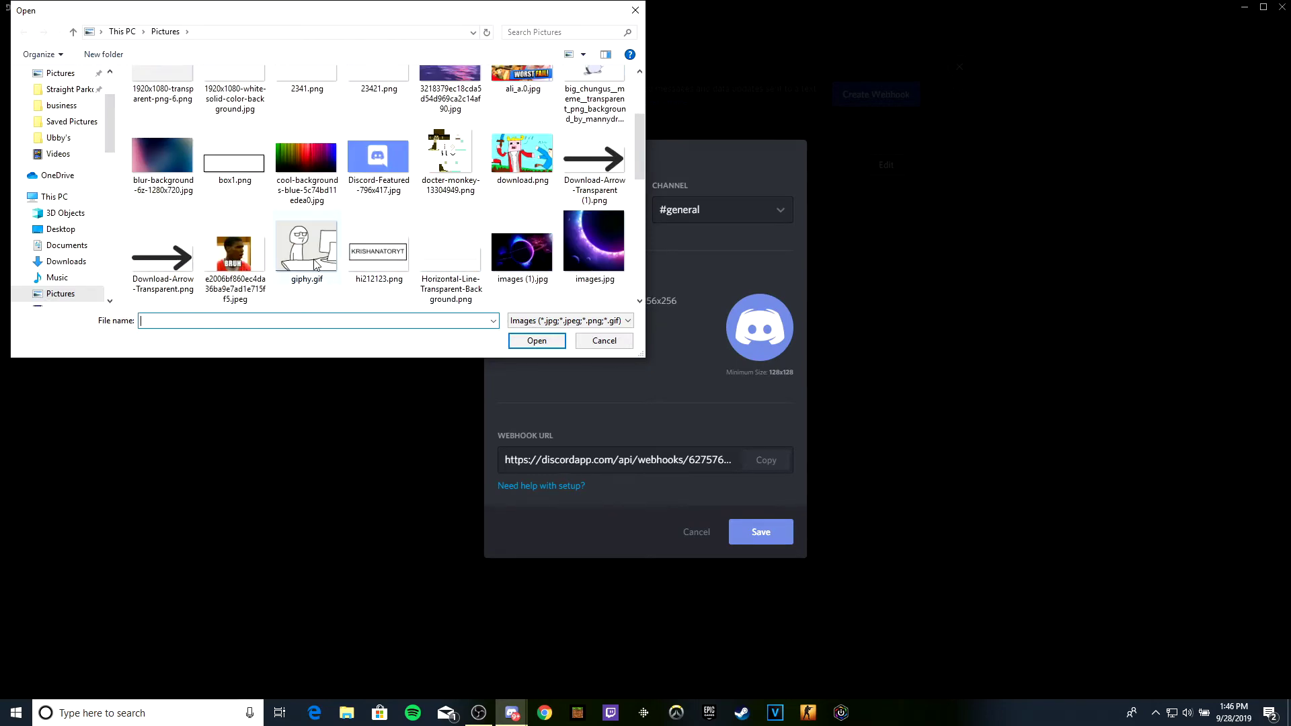
click(313, 254)
click(538, 342)
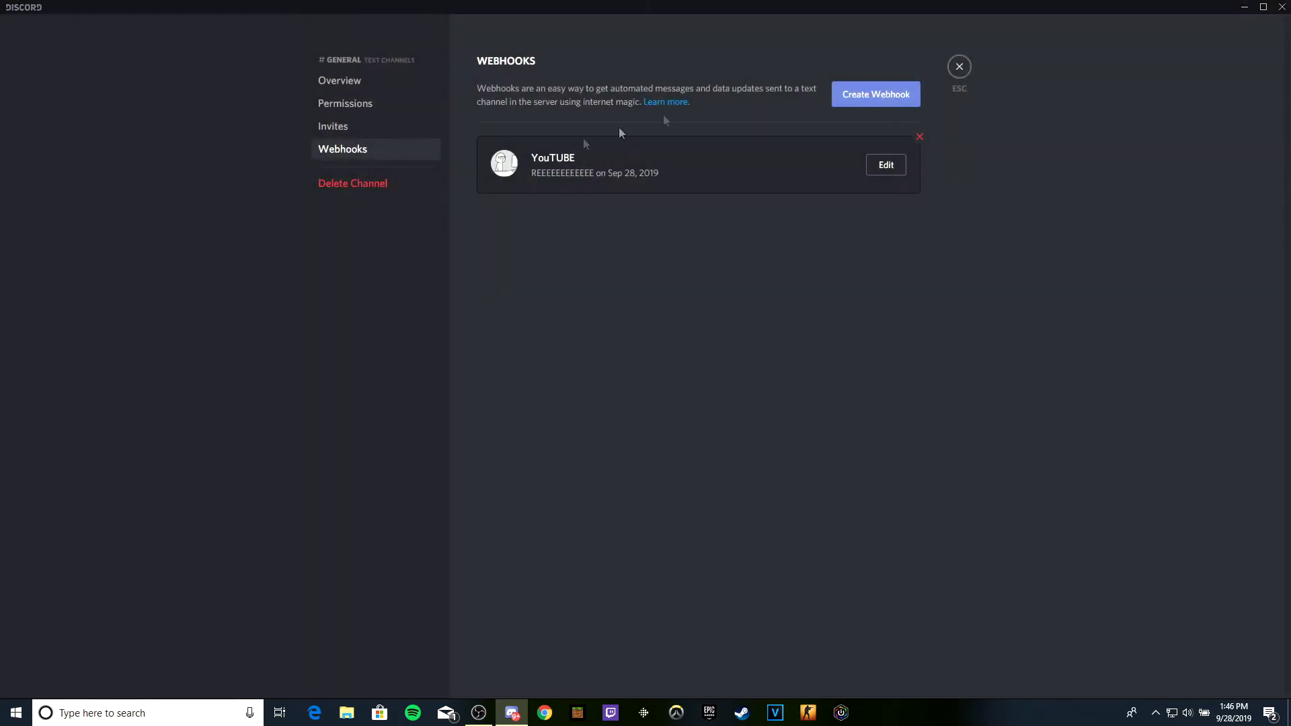
click(958, 66)
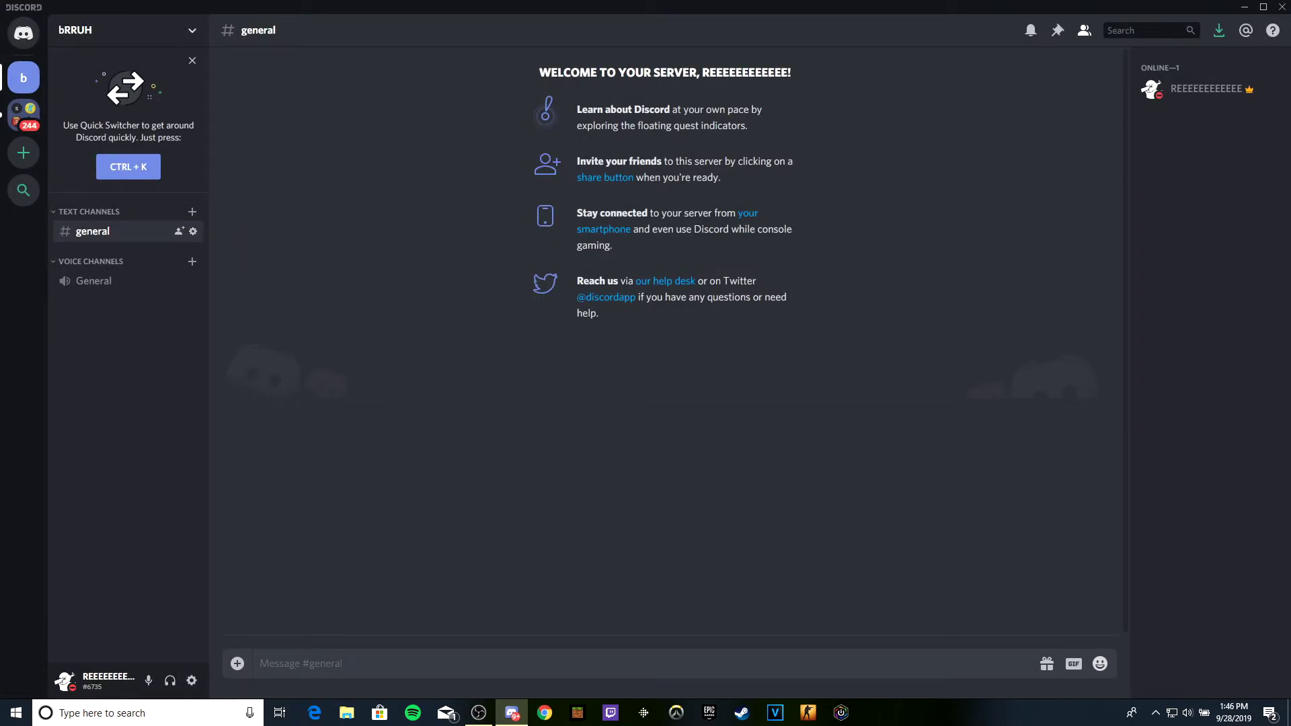
In Chrome, search Google for 'if' and open the 'IFTTT: Every thing works better together' result
click(545, 713)
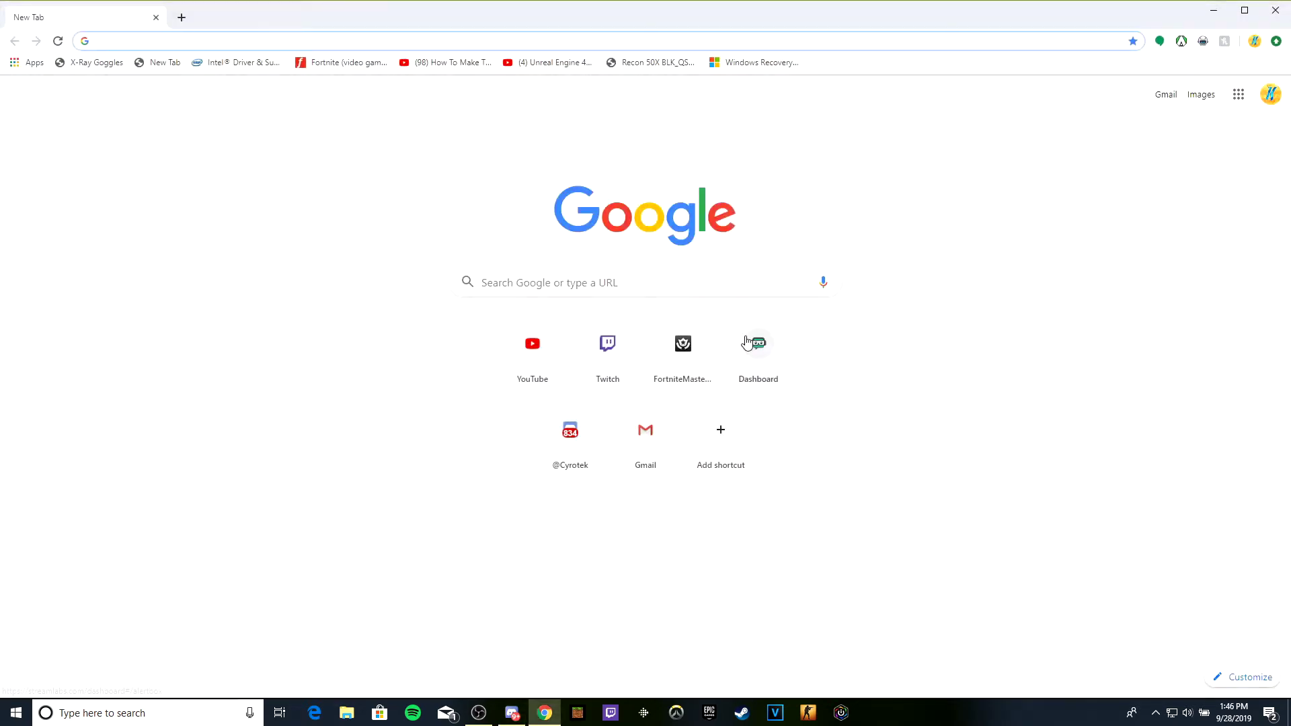
click(579, 284)
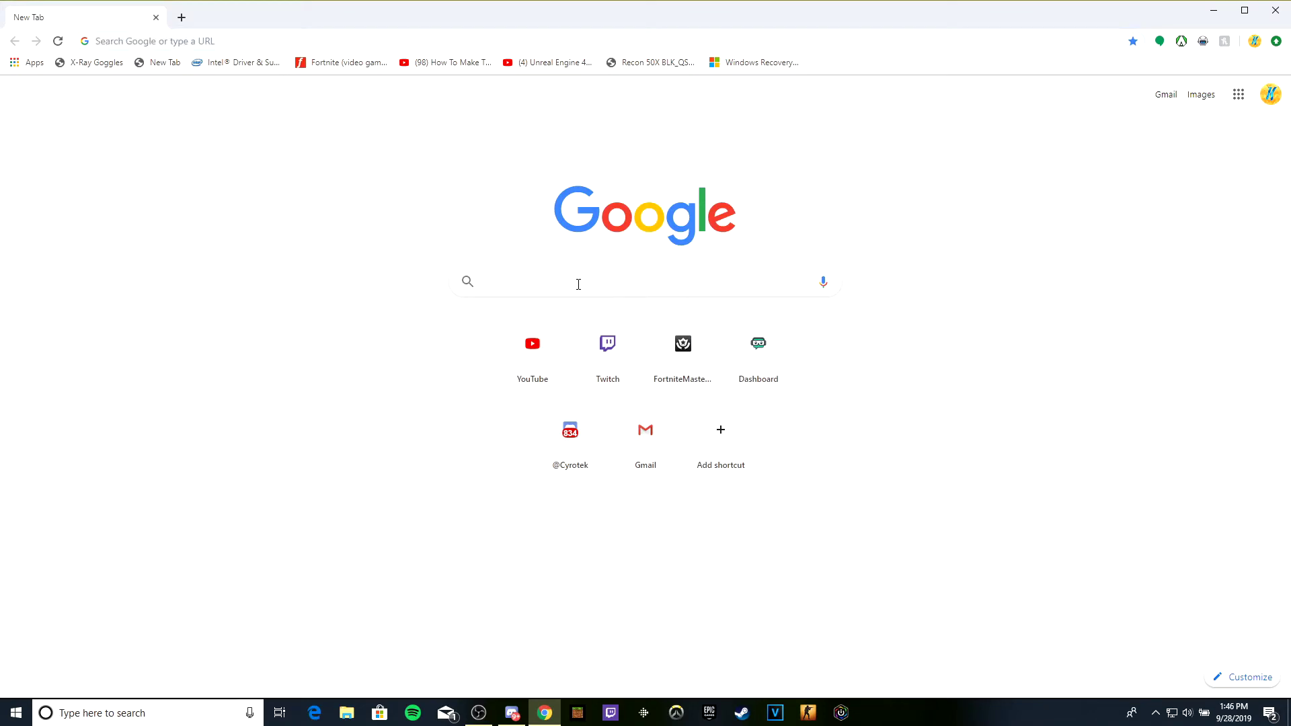
text(ifttt)
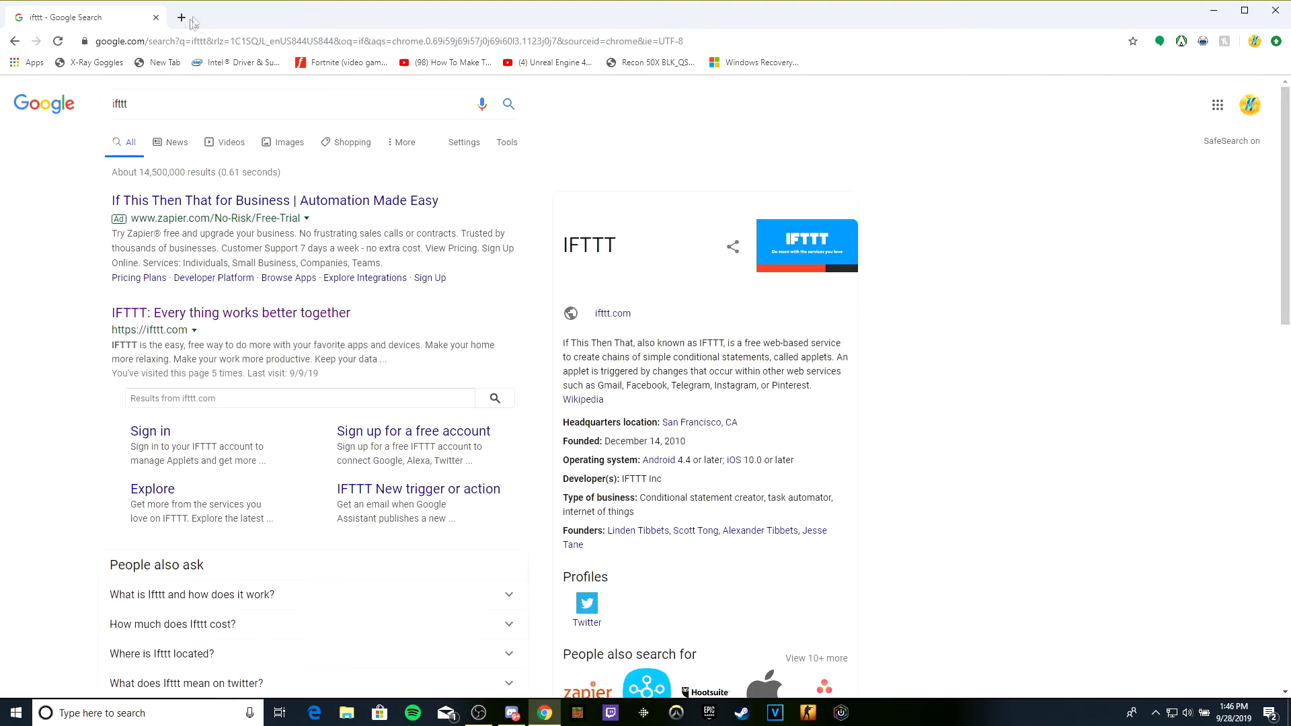
click(183, 315)
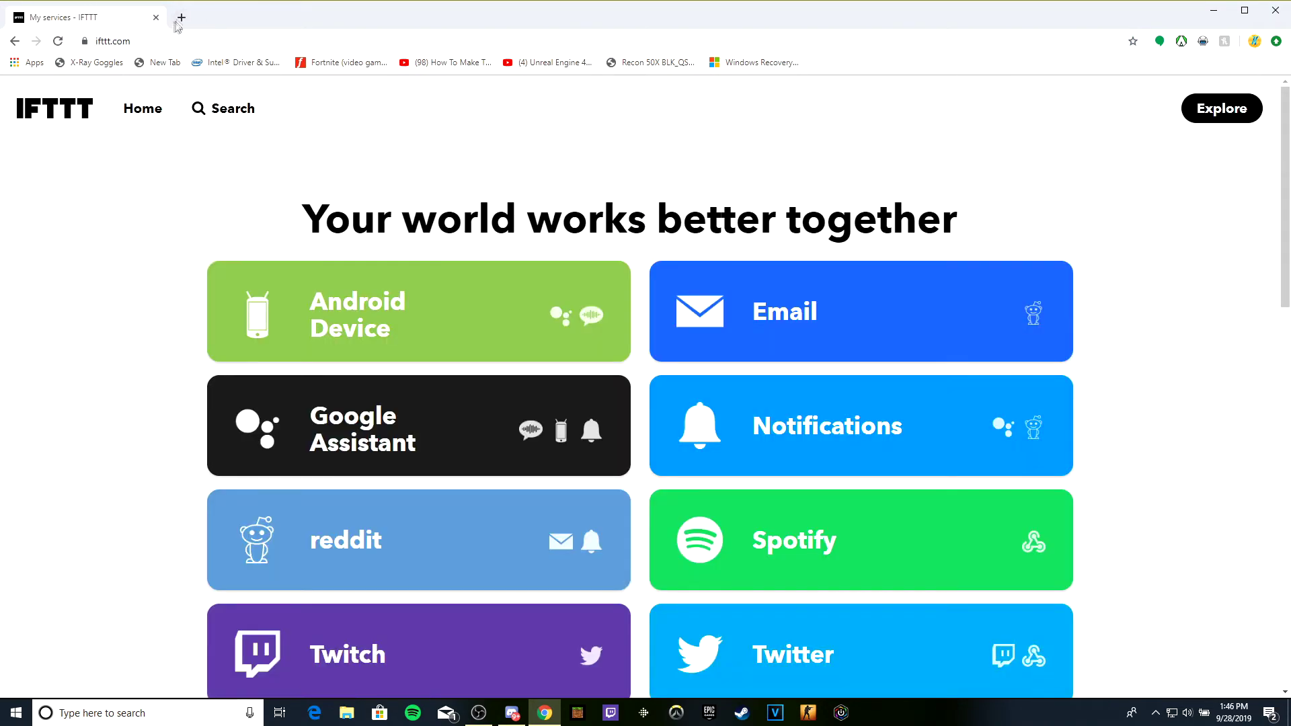
Open and close an extra browser tab, then scroll through the IFTTT services page
click(181, 19)
click(317, 17)
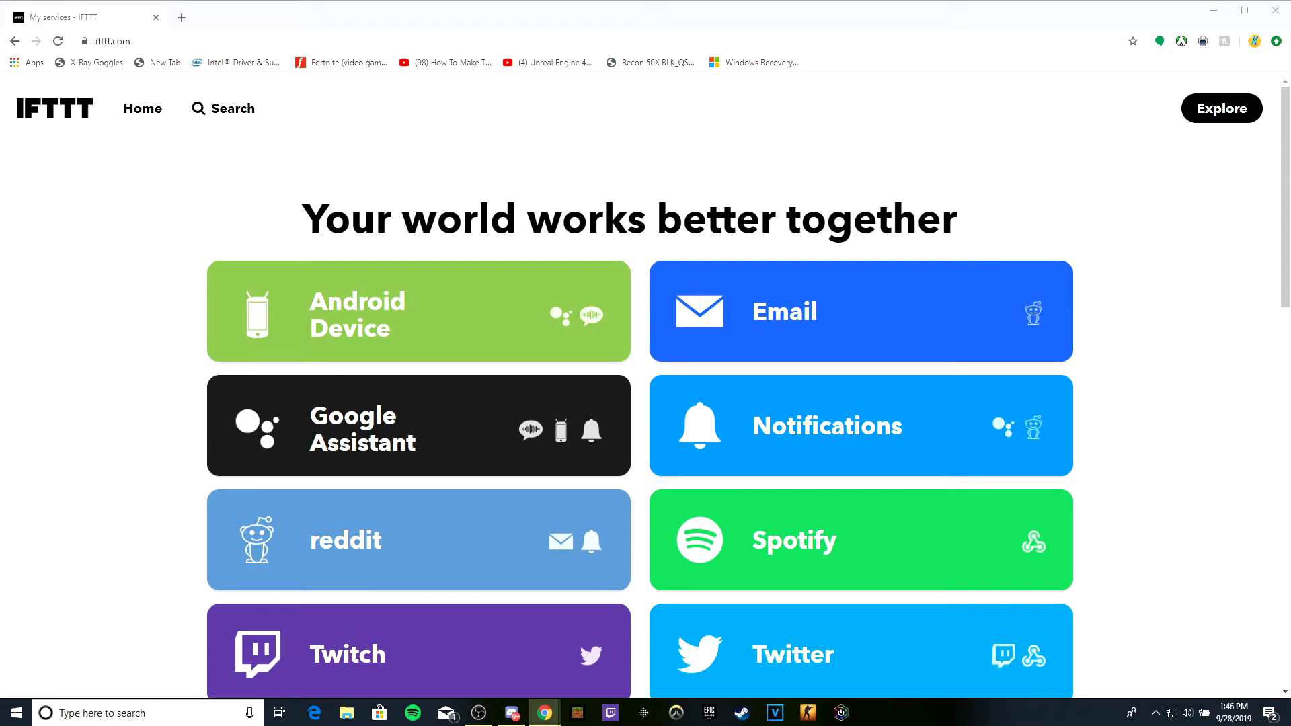
scroll(461, 351, down, 4)
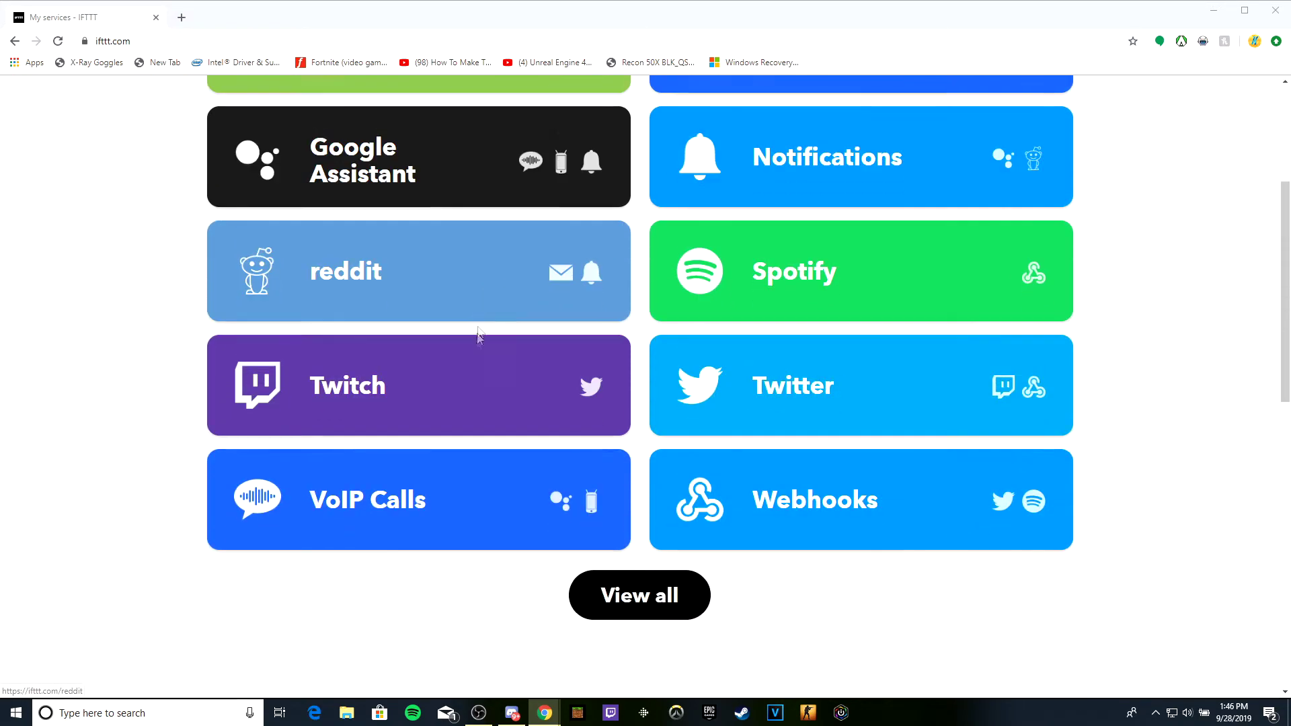
scroll(479, 334, up, 4)
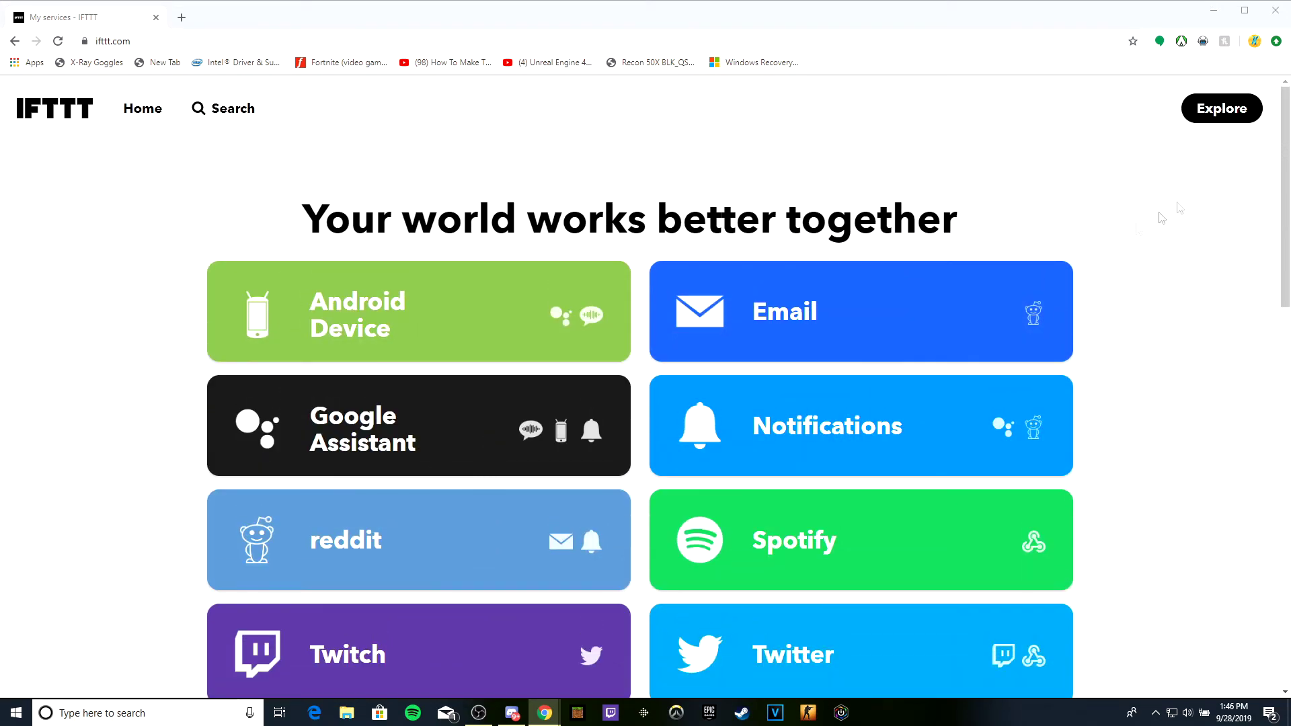
scroll(929, 288, down, 5)
scroll(511, 497, up, 5)
scroll(827, 514, down, 5)
scroll(282, 208, up, 5)
Return to the IFTTT home page, go to Explore, and start building an applet from scratch
click(142, 111)
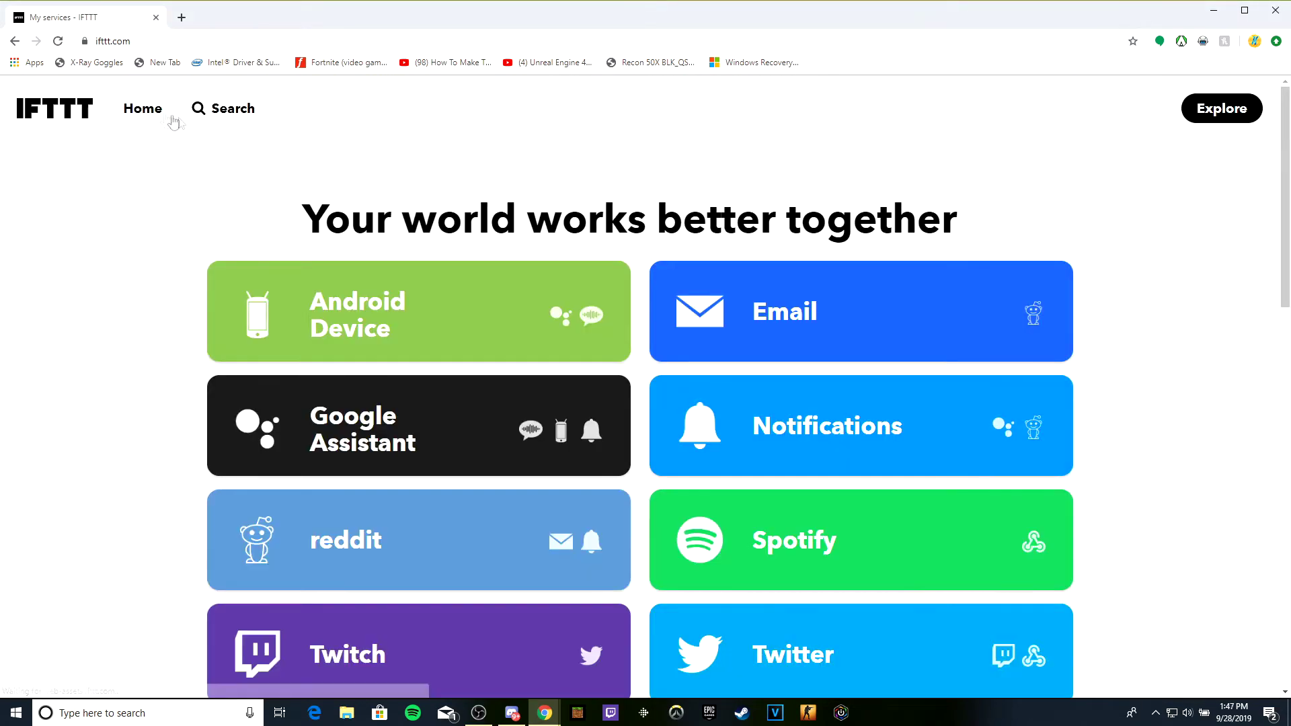
scroll(804, 254, down, 5)
scroll(804, 254, up, 5)
click(1222, 108)
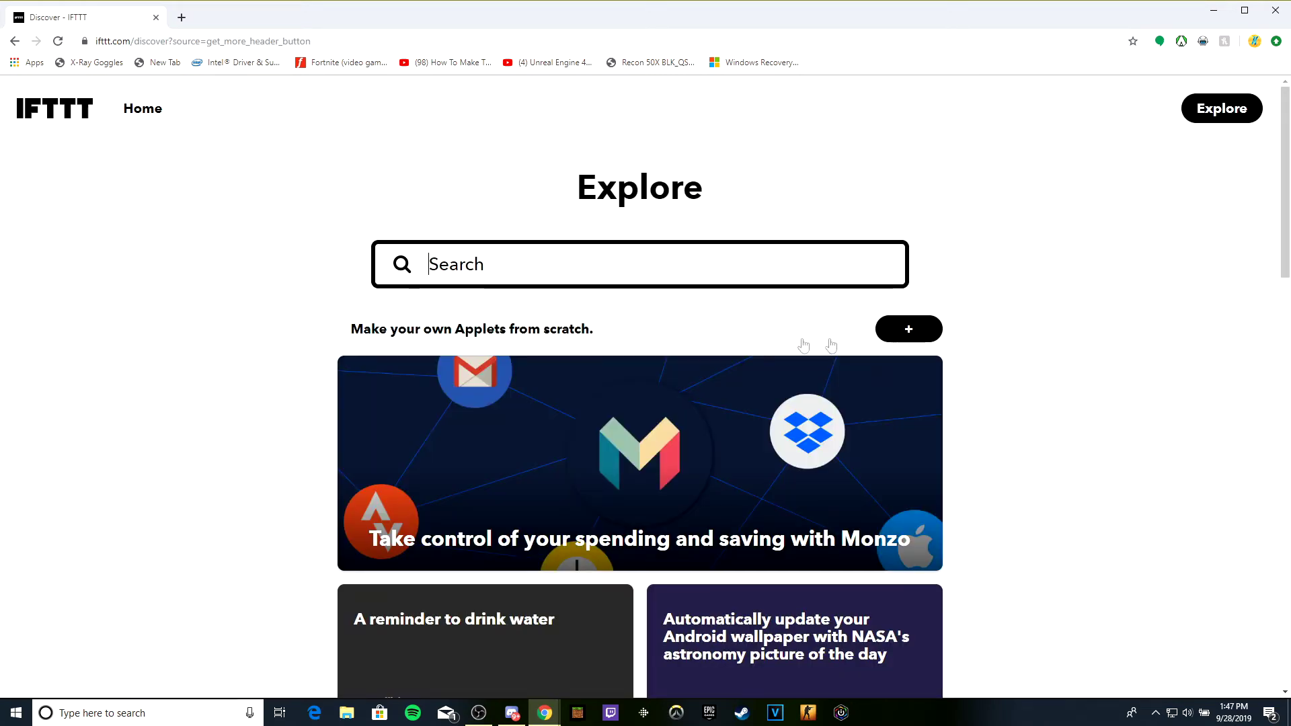
click(908, 331)
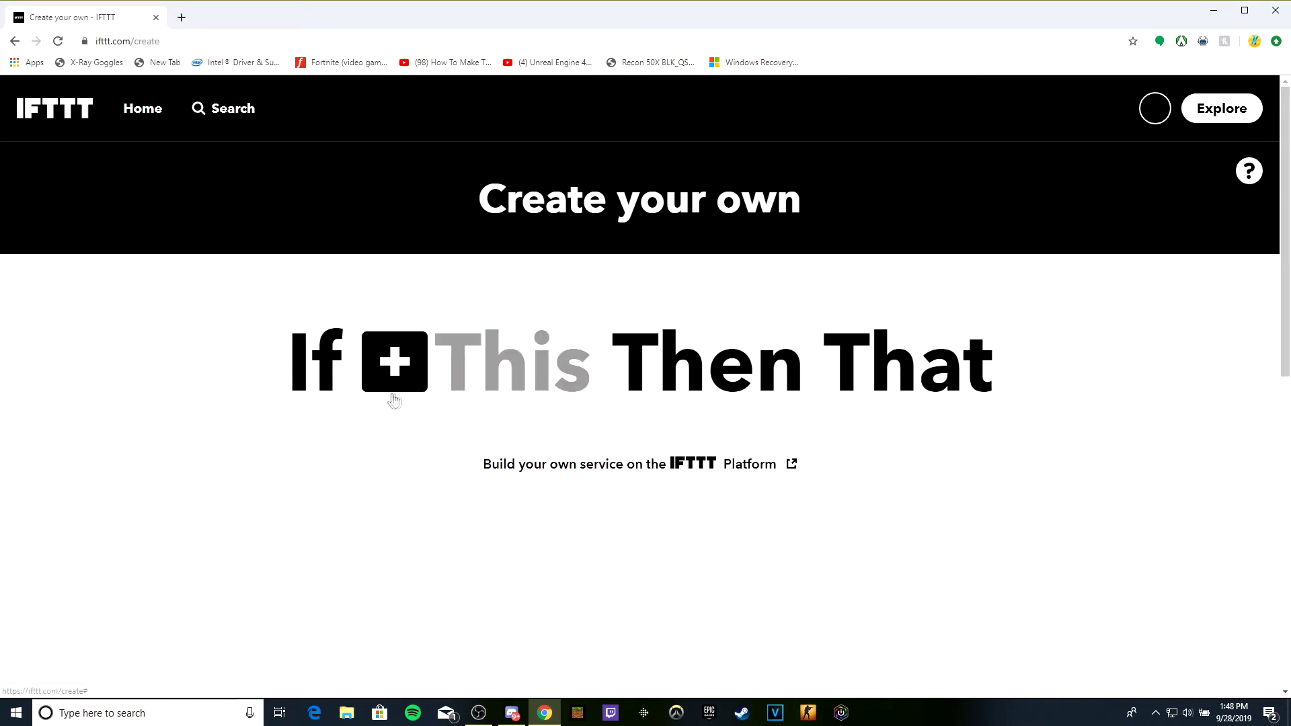
Set the applet trigger to YouTube's 'New public video uploaded by you'
click(425, 377)
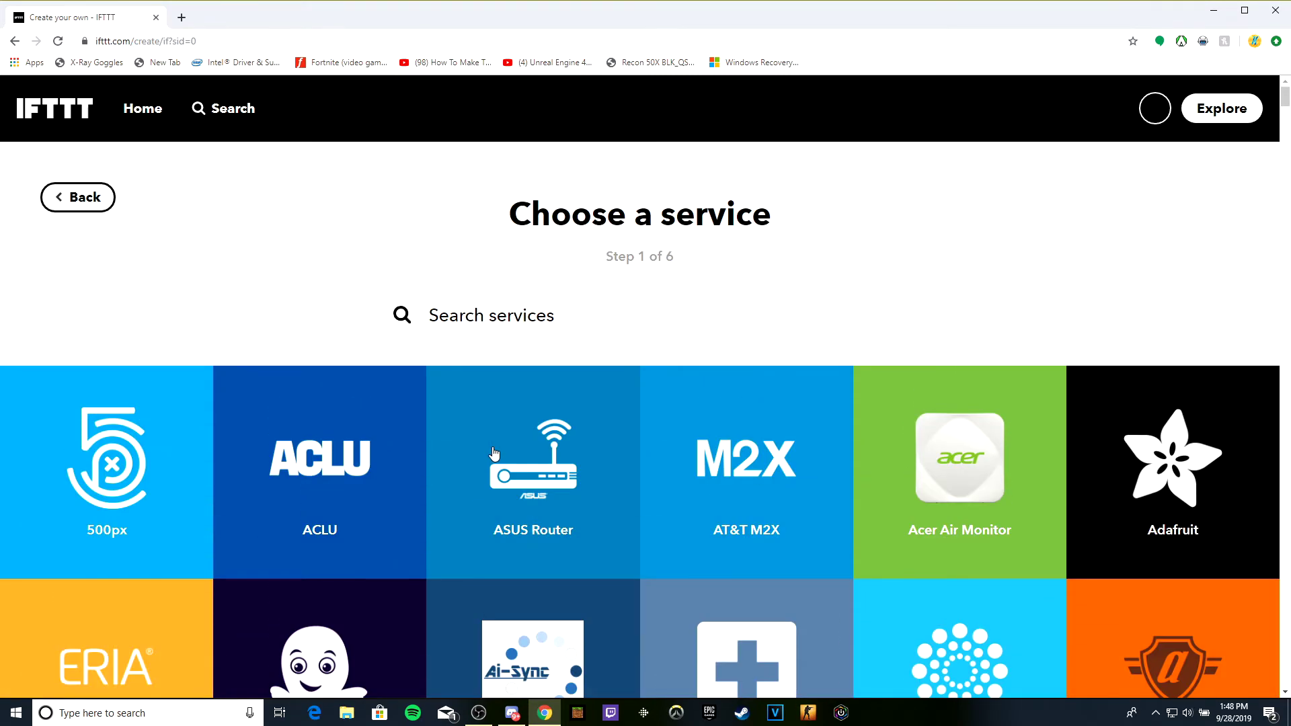
text(you)
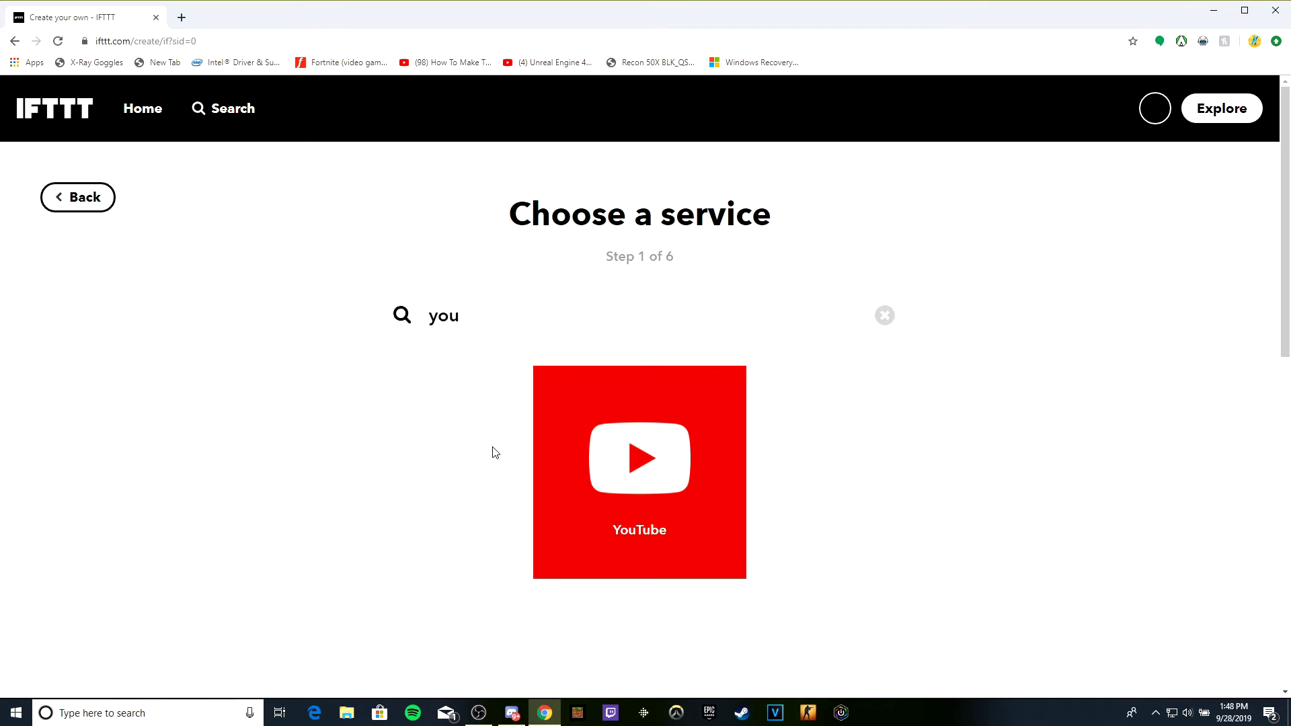
click(660, 470)
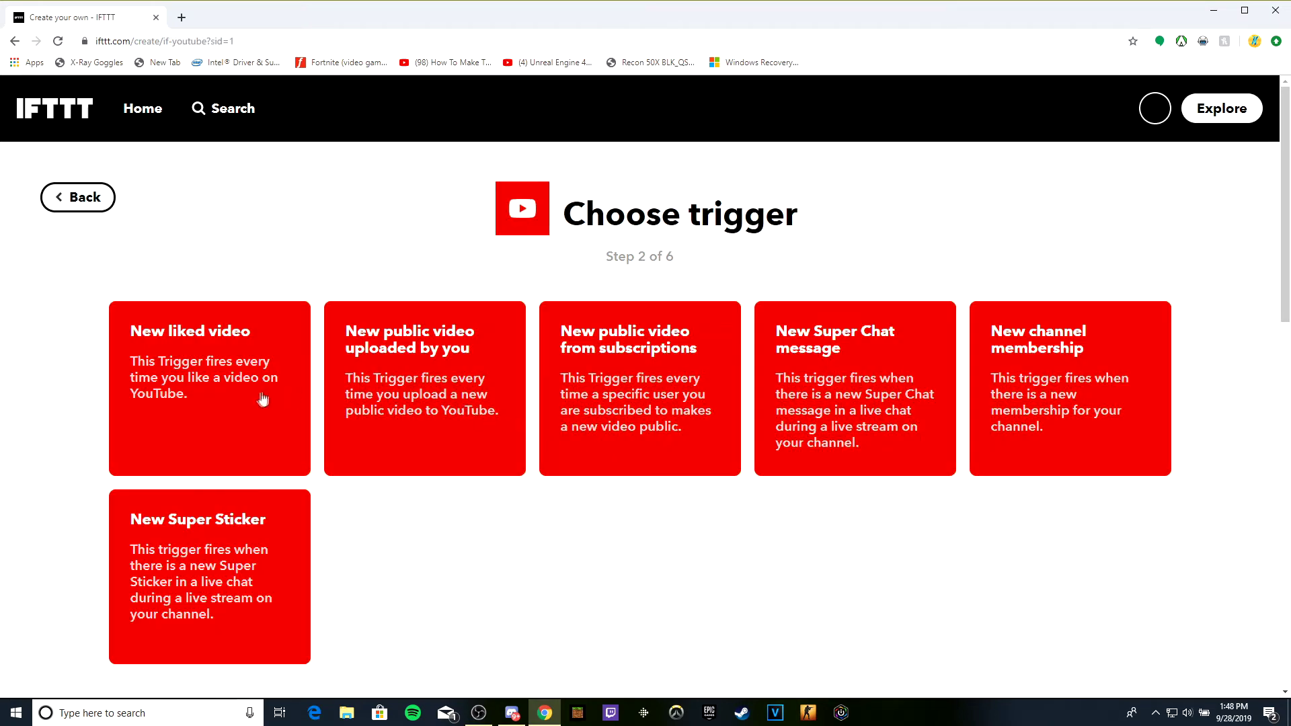
click(413, 376)
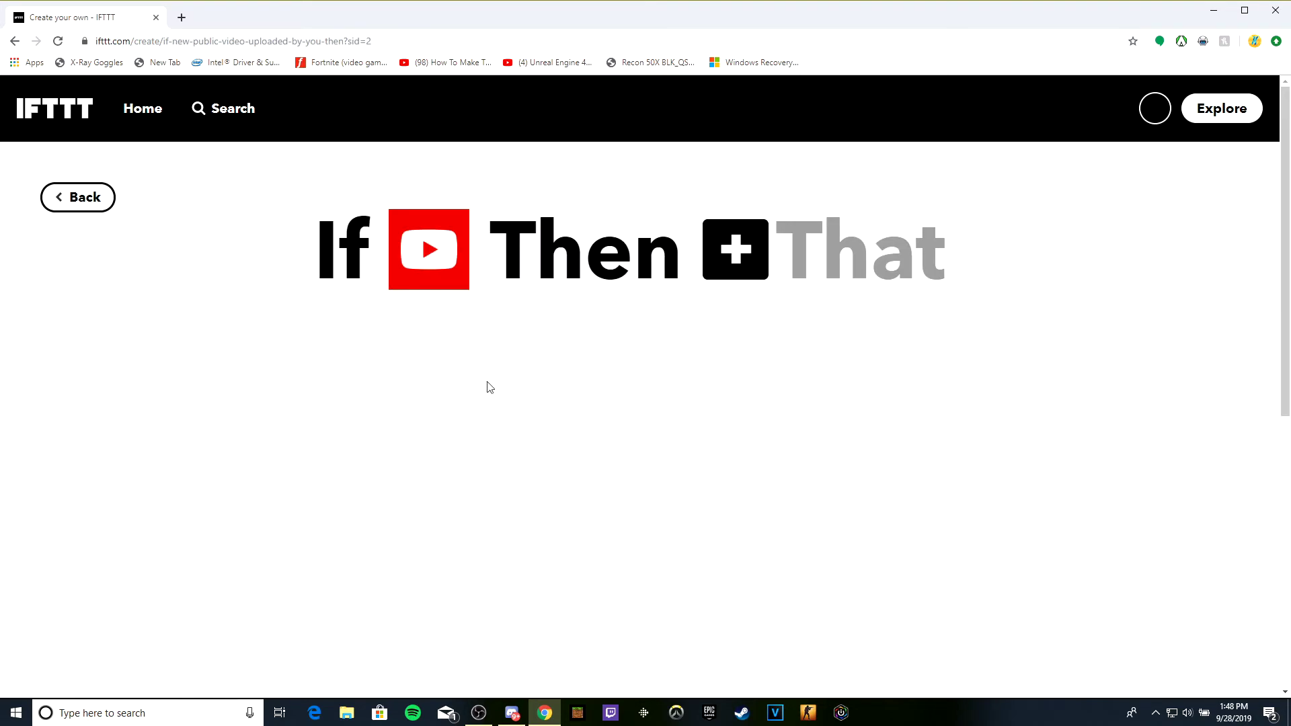
scroll(519, 390, down, 3)
scroll(528, 387, up, 3)
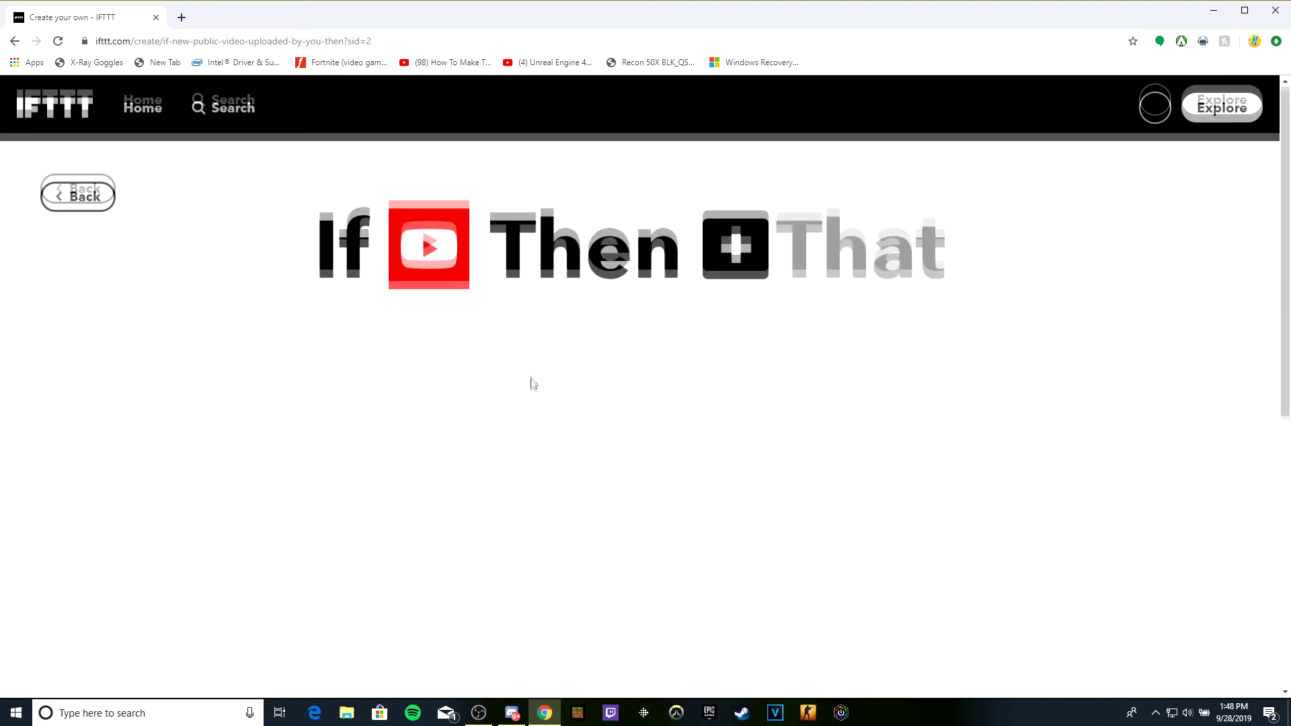
Choose the Webhooks service's 'Make a web request' as the action
click(833, 262)
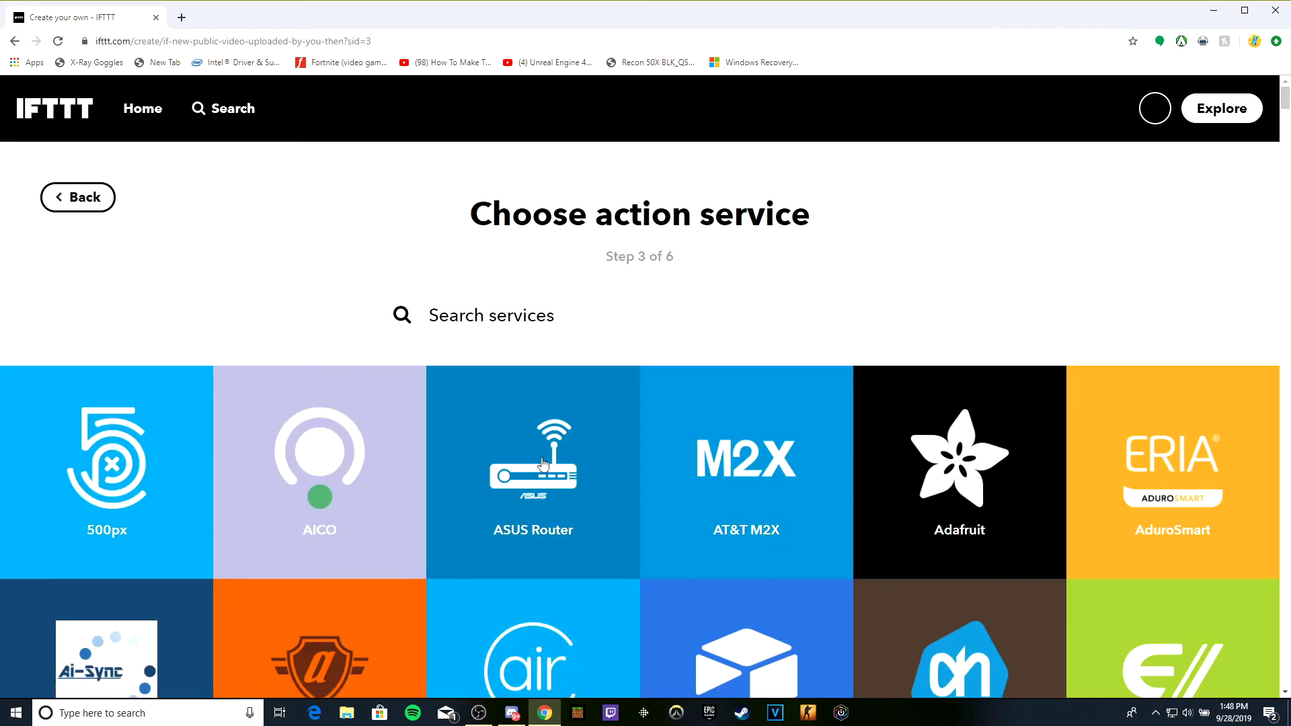
text(webh)
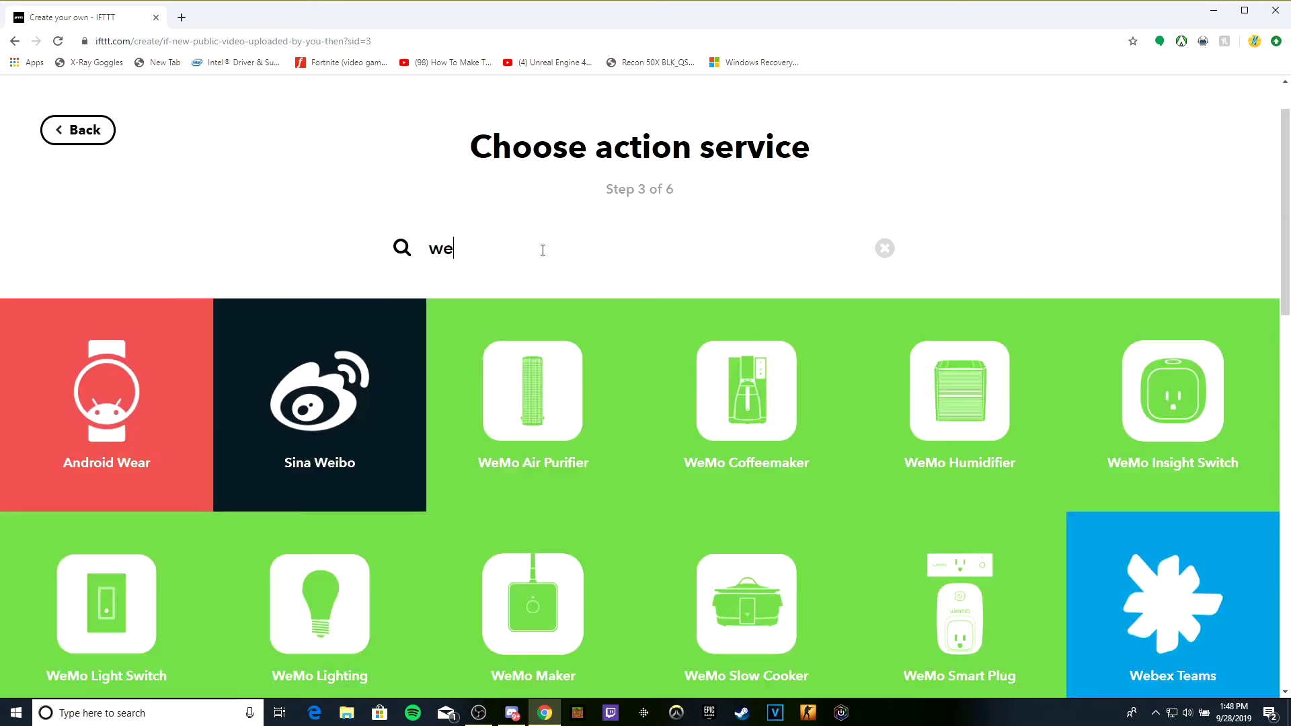
click(616, 481)
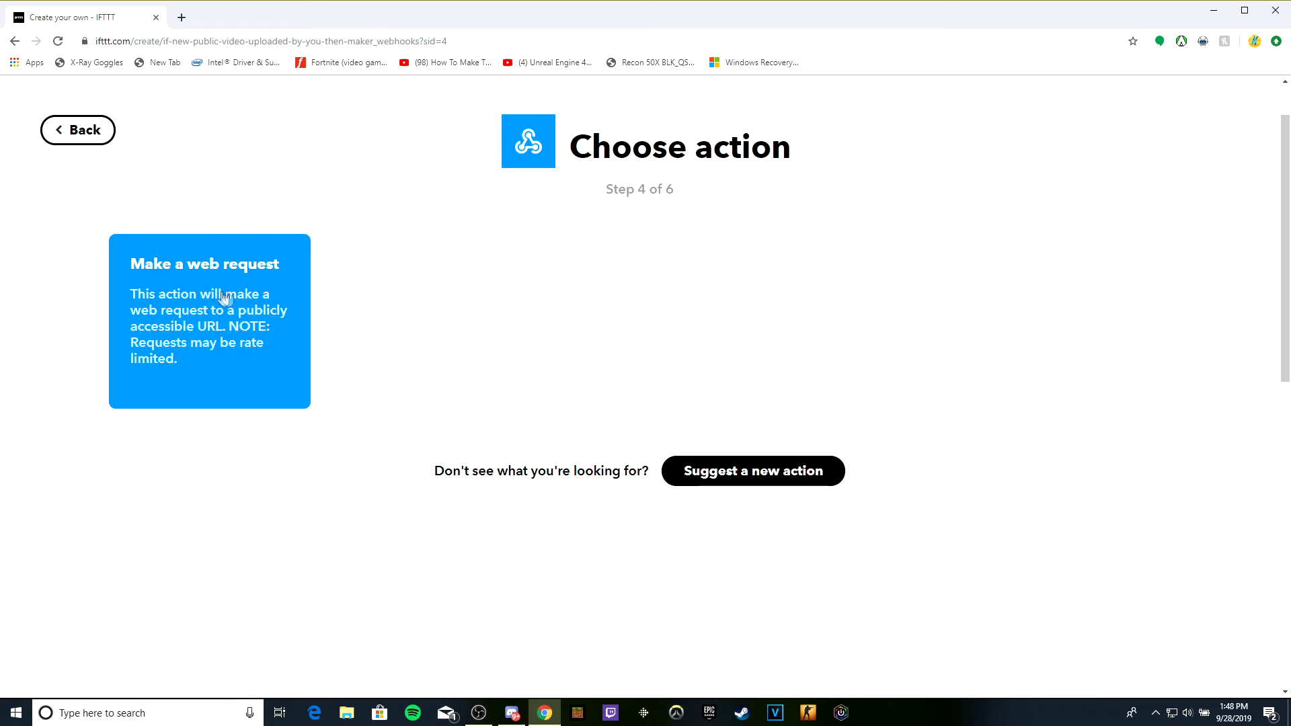
click(220, 296)
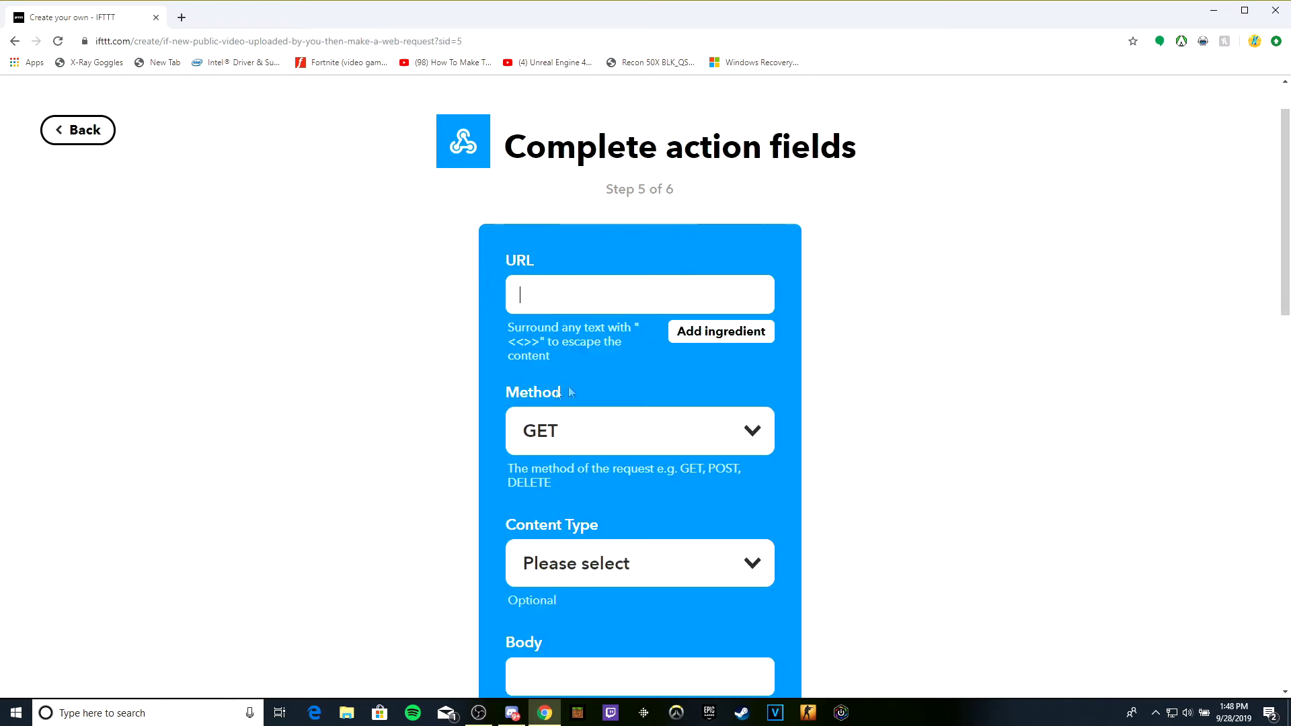
Copy the YouTUBE webhook URL from #general's Webhooks settings in Discord
click(512, 711)
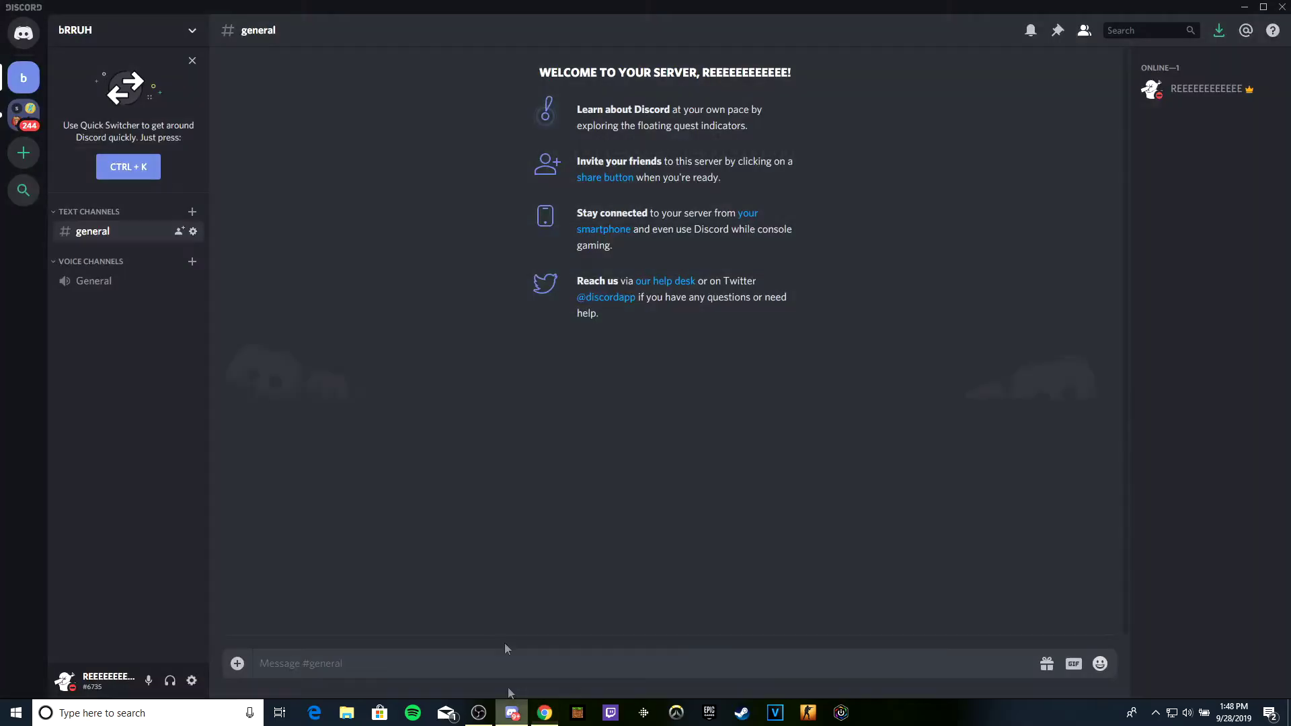
click(185, 228)
click(358, 148)
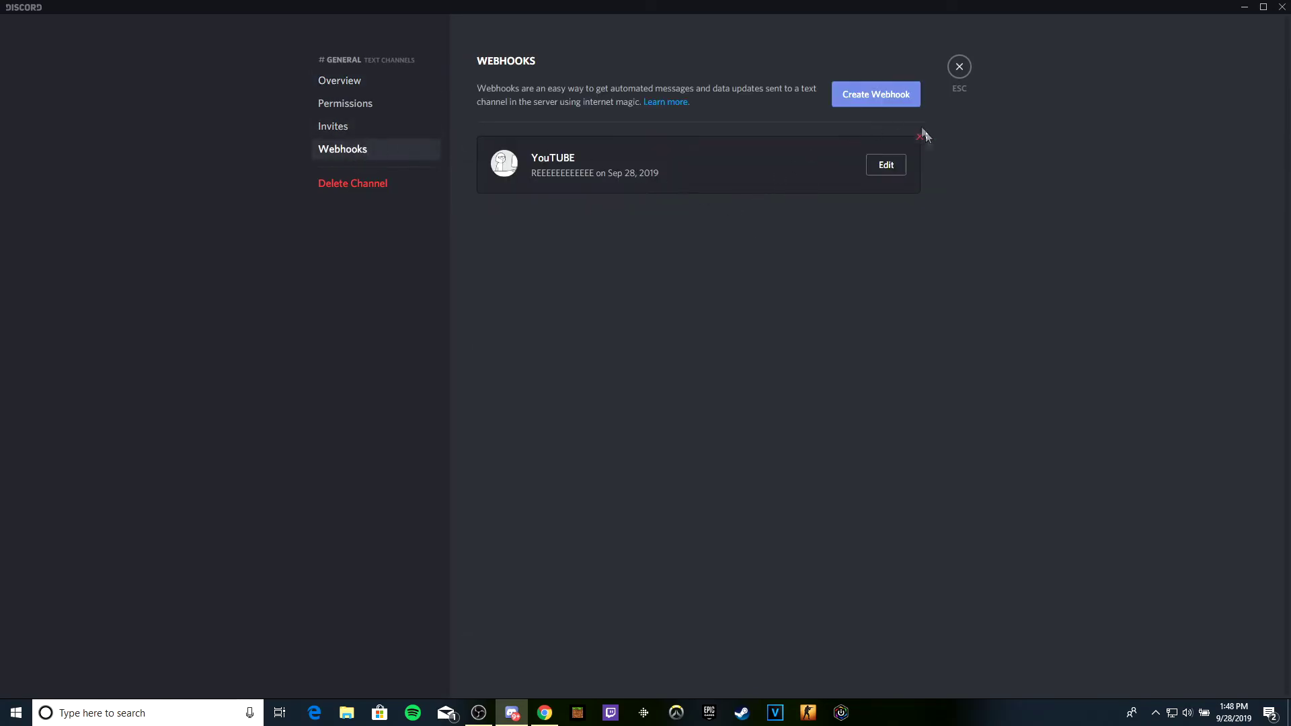
click(887, 165)
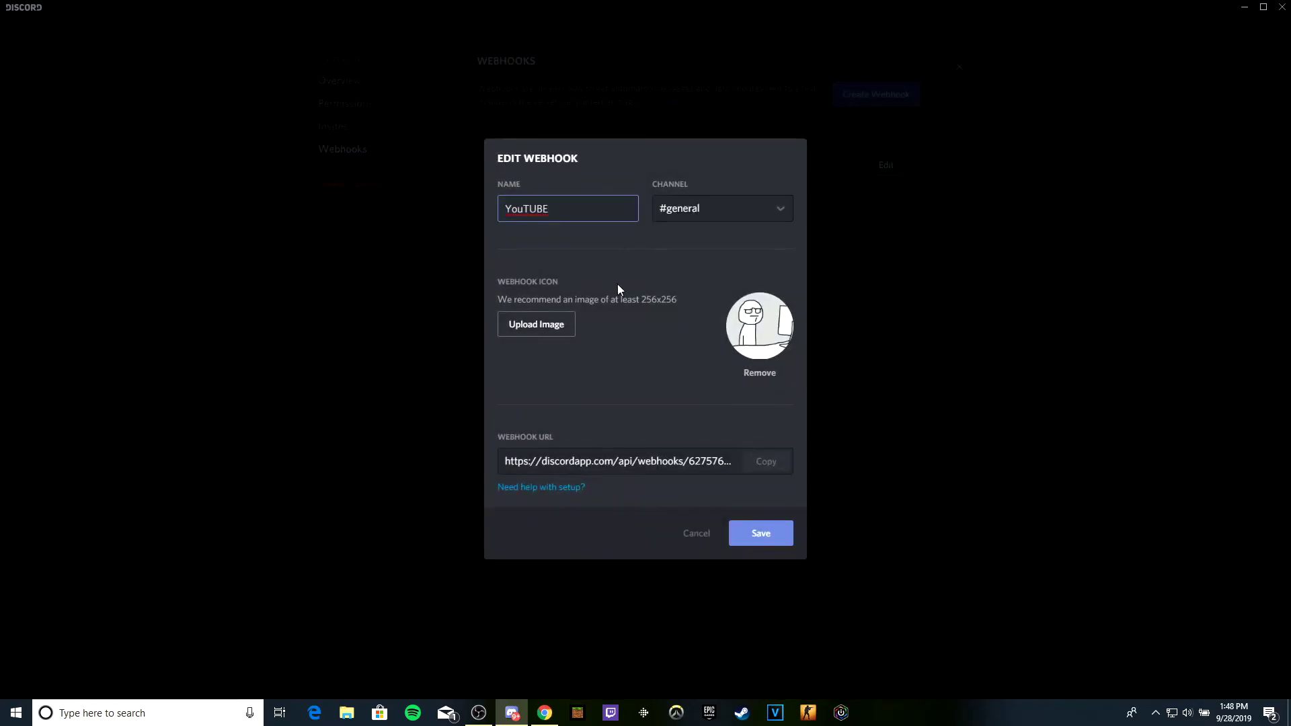
click(767, 462)
click(697, 538)
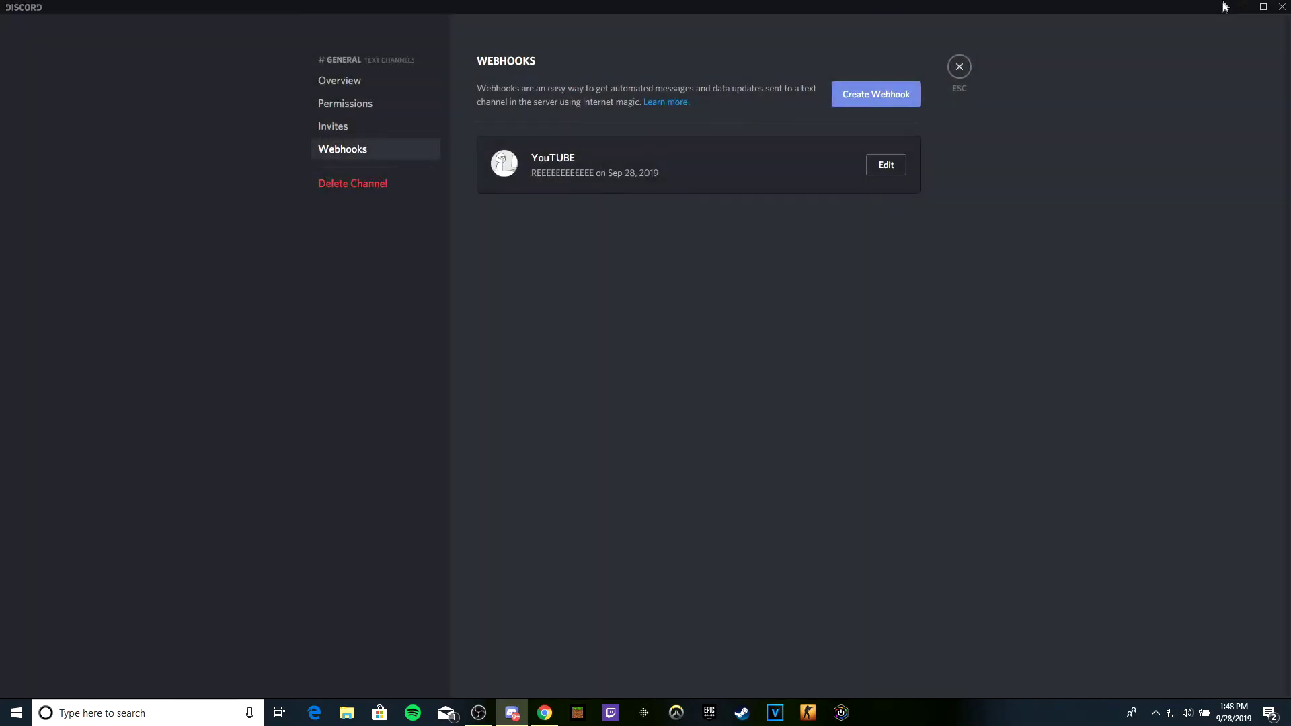
Paste the JSON message template into the IFTTT action's Body field
click(1243, 7)
scroll(538, 351, down, 5)
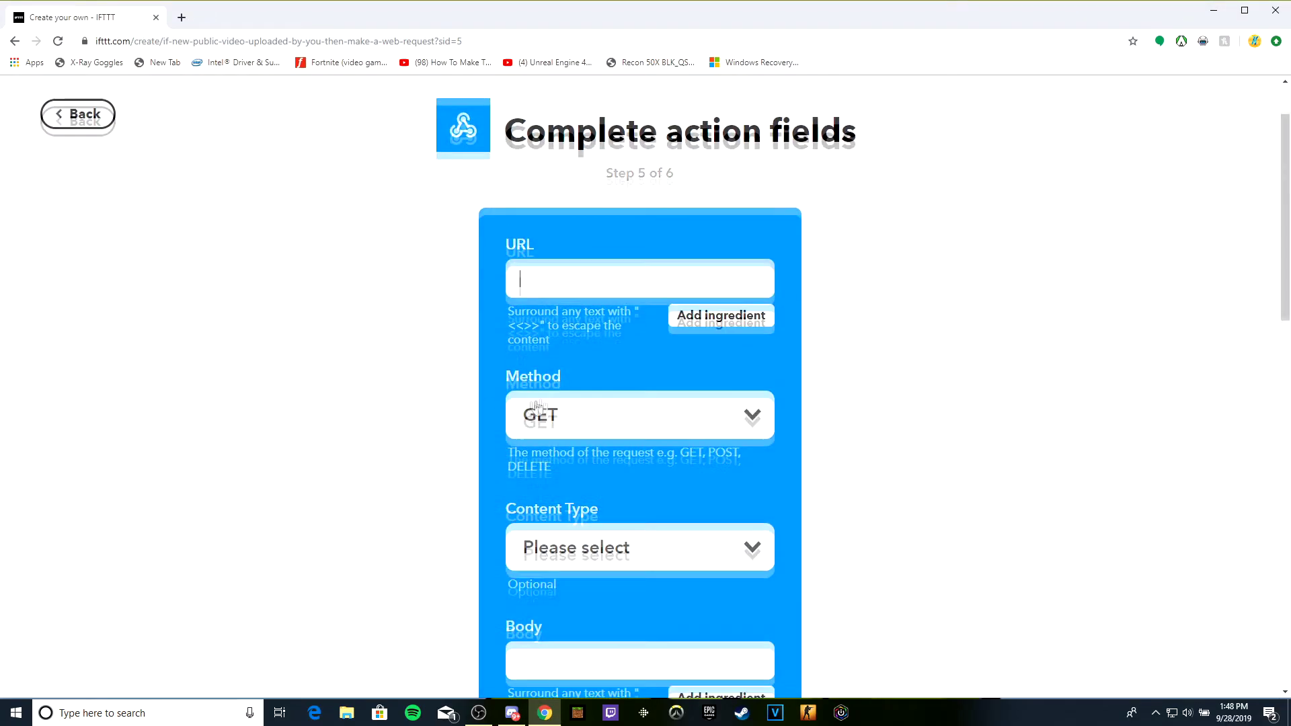
click(537, 345)
key(ctrl+v)
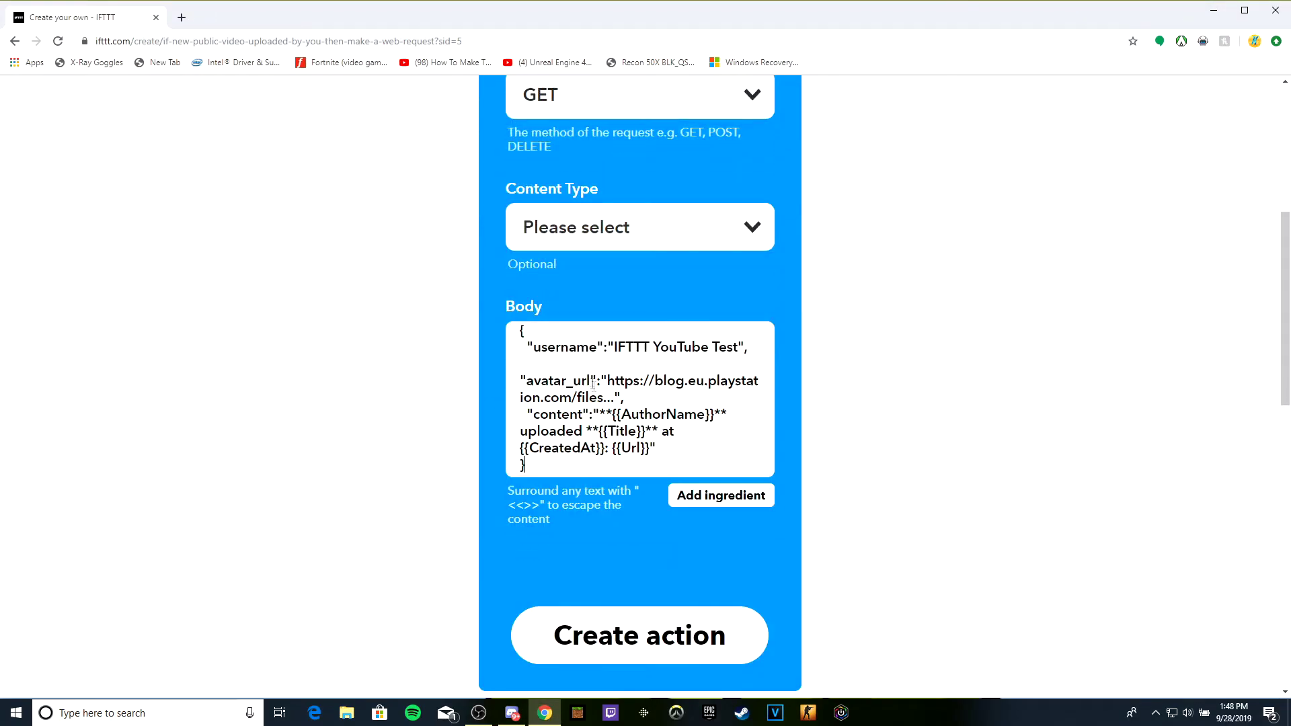
click(693, 649)
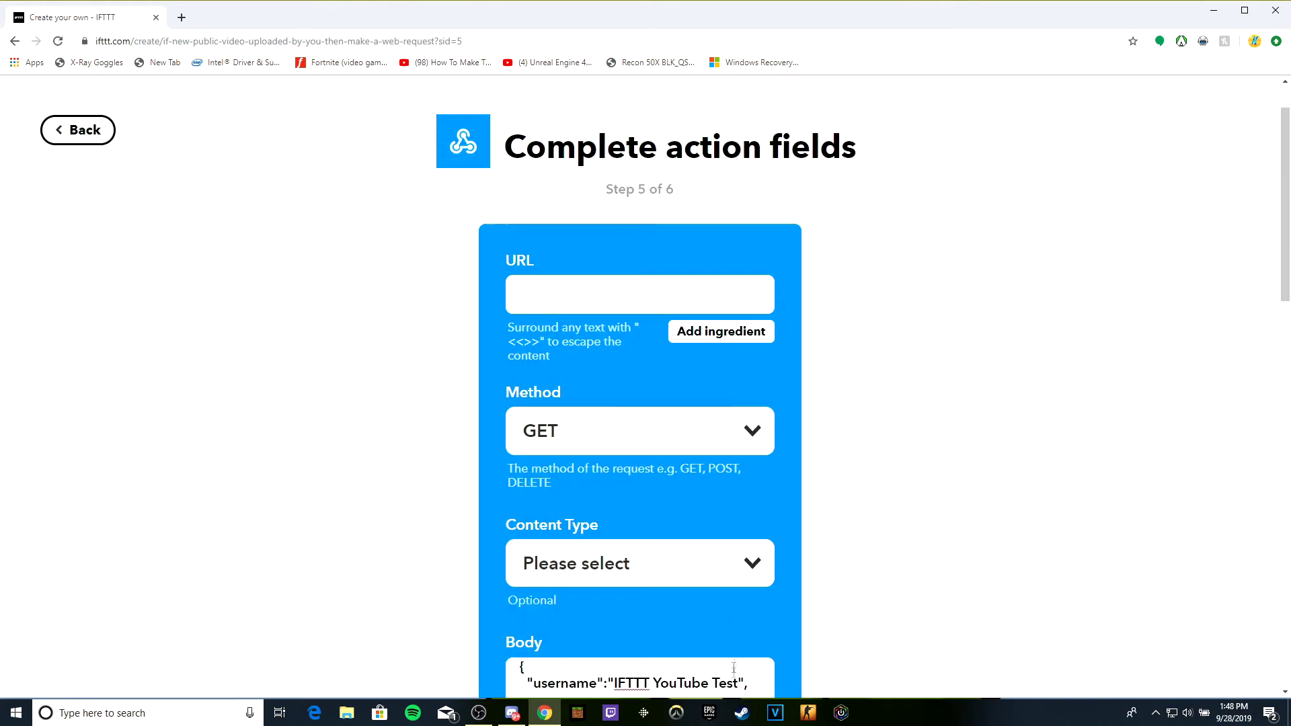
Copy the YouTUBE webhook URL again, save the webhook, and close Discord
click(511, 713)
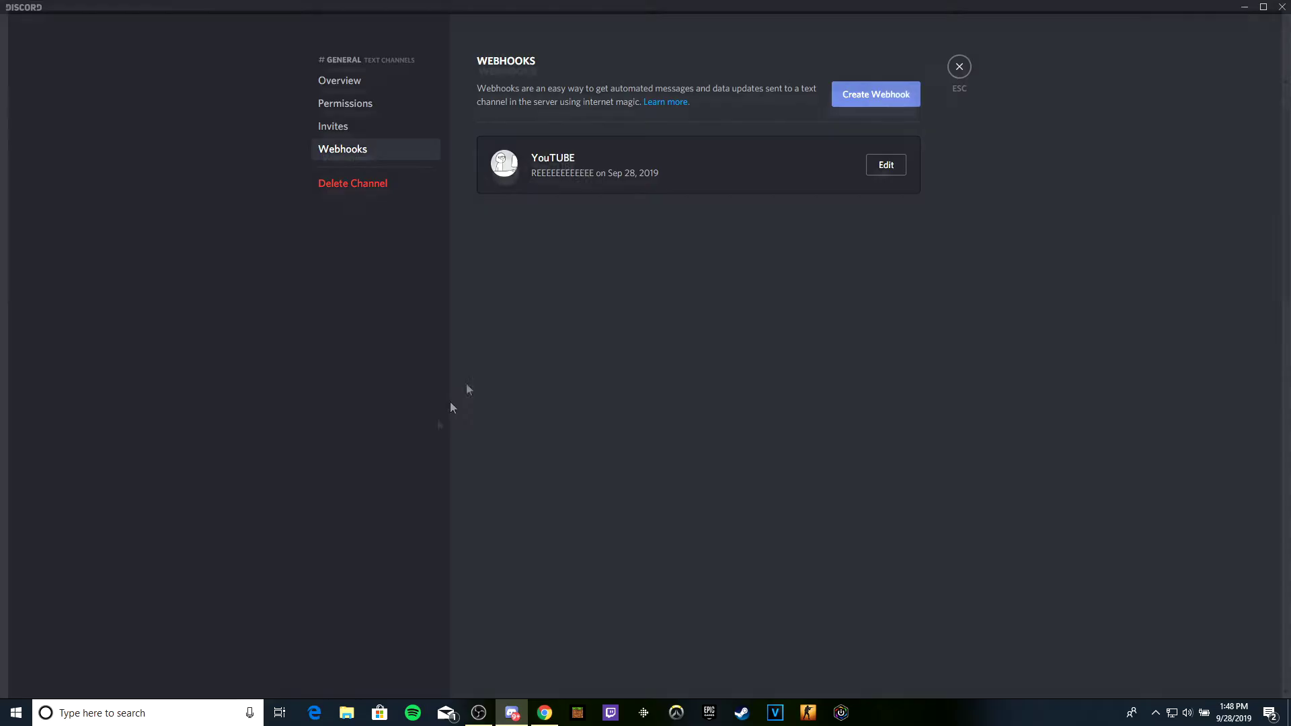
click(886, 165)
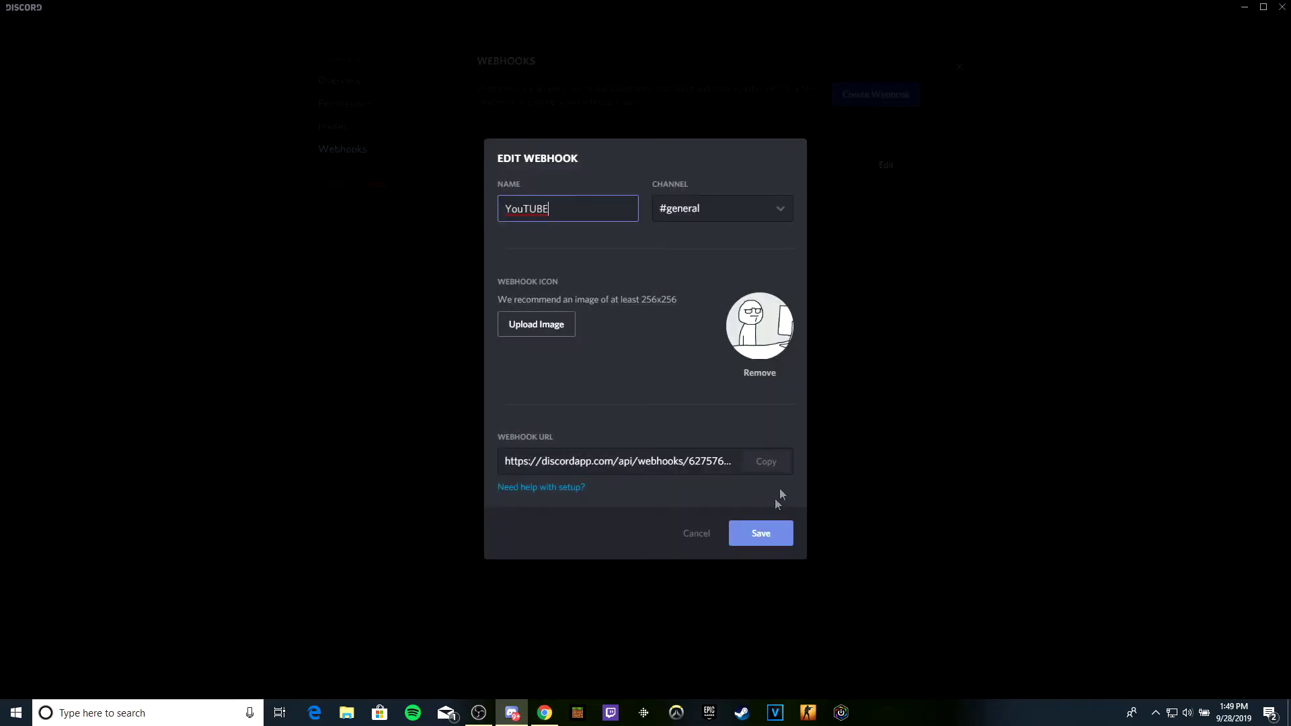
click(774, 464)
click(759, 534)
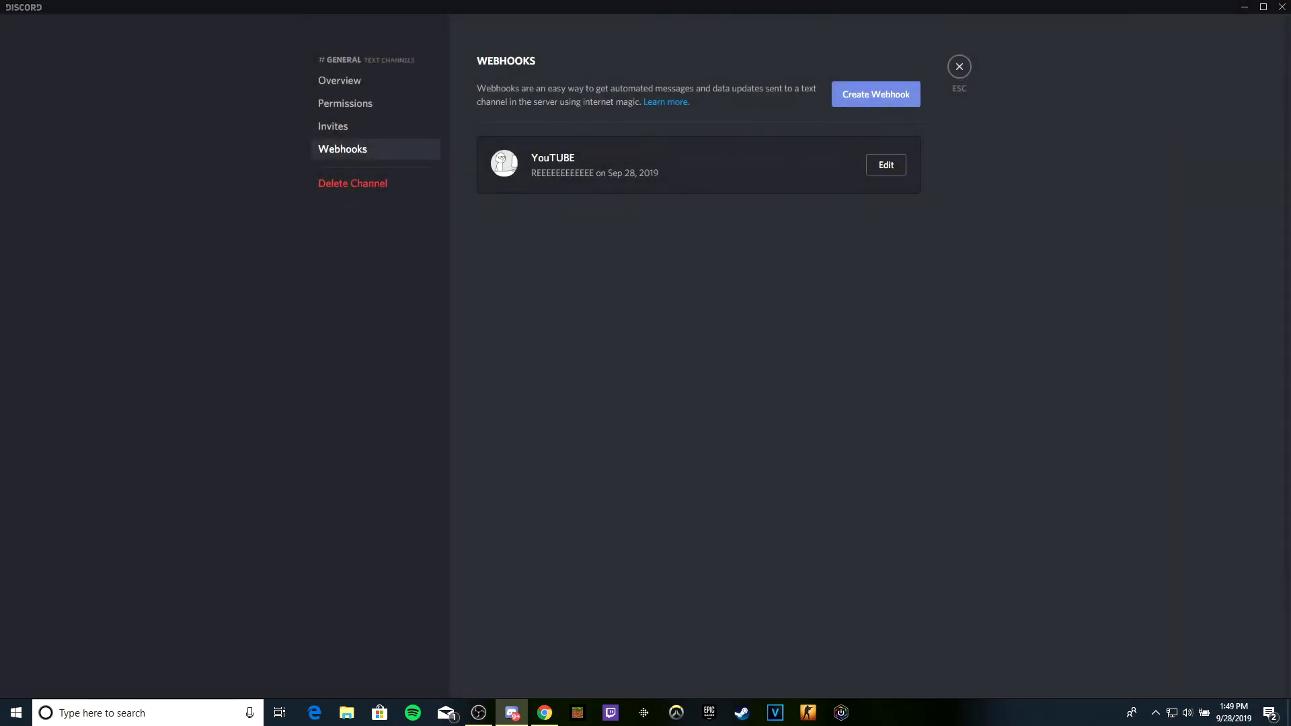
click(1282, 8)
Paste the Discord webhook URL into URL, set Method to POST and Content Type to application/json
click(635, 292)
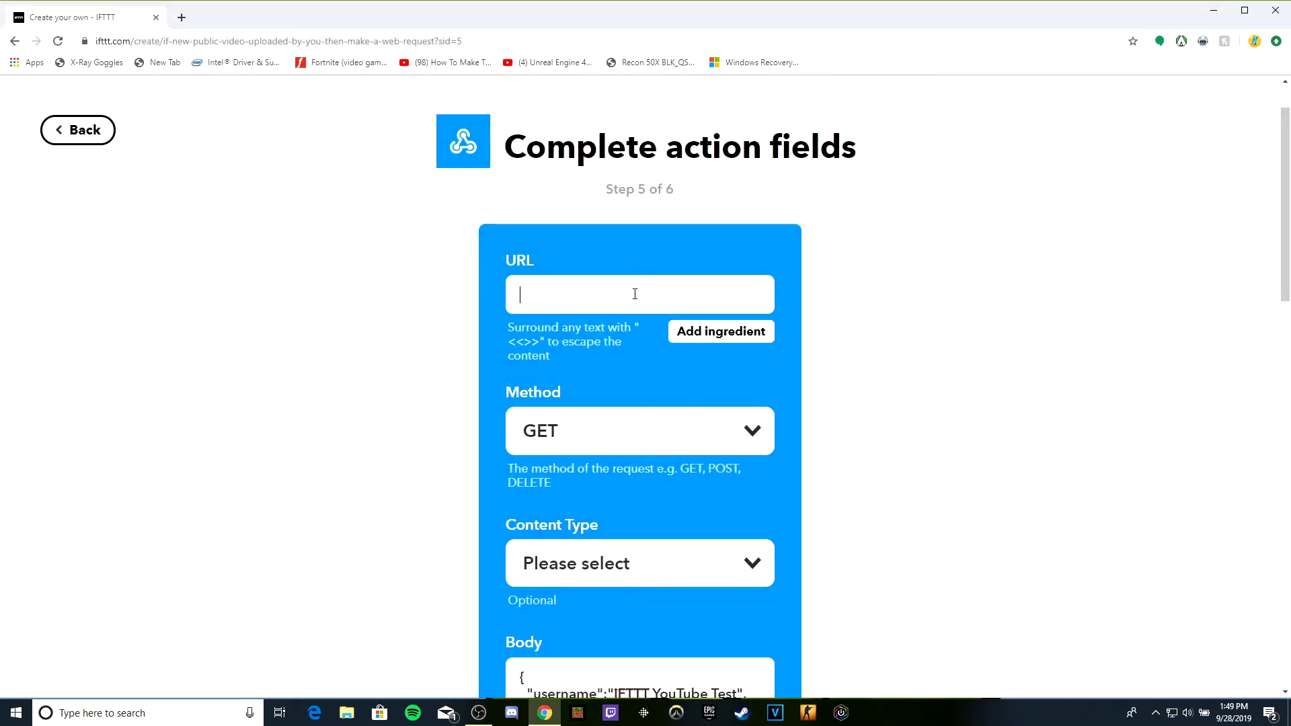
key(ctrl+v)
scroll(532, 309, down, 3)
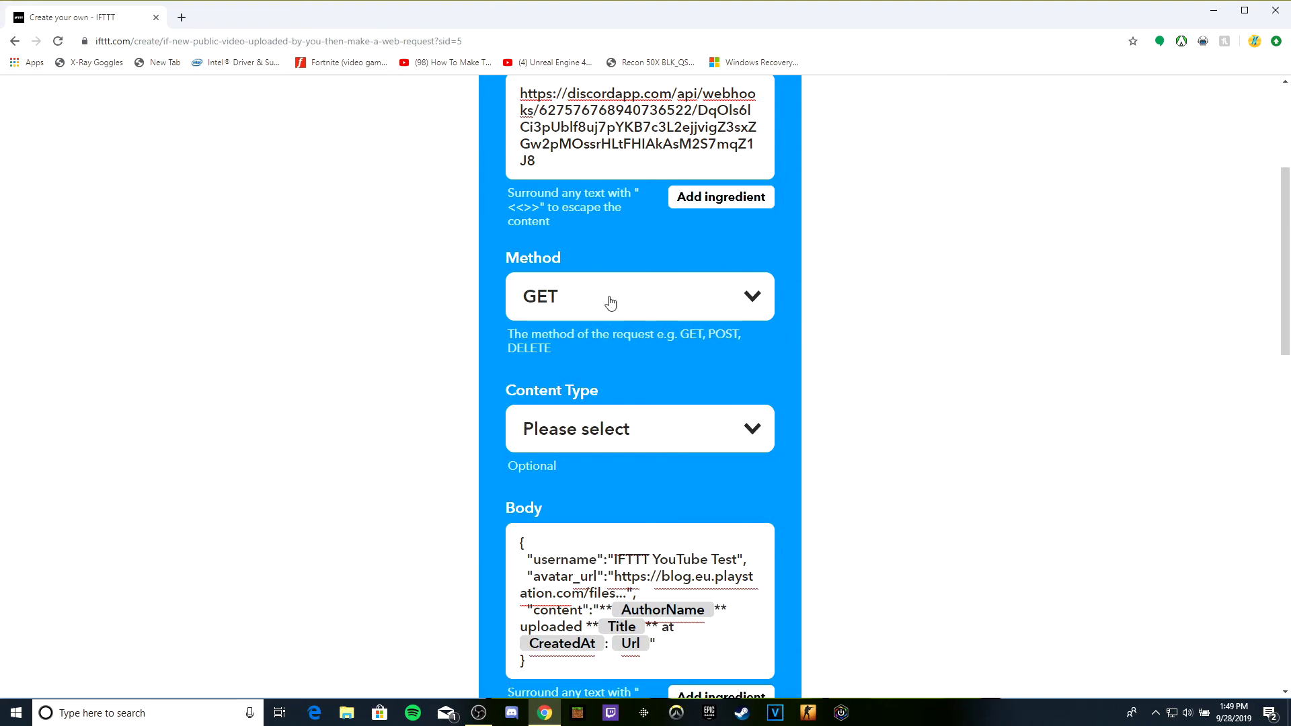
click(630, 300)
click(646, 352)
scroll(662, 238, up, 4)
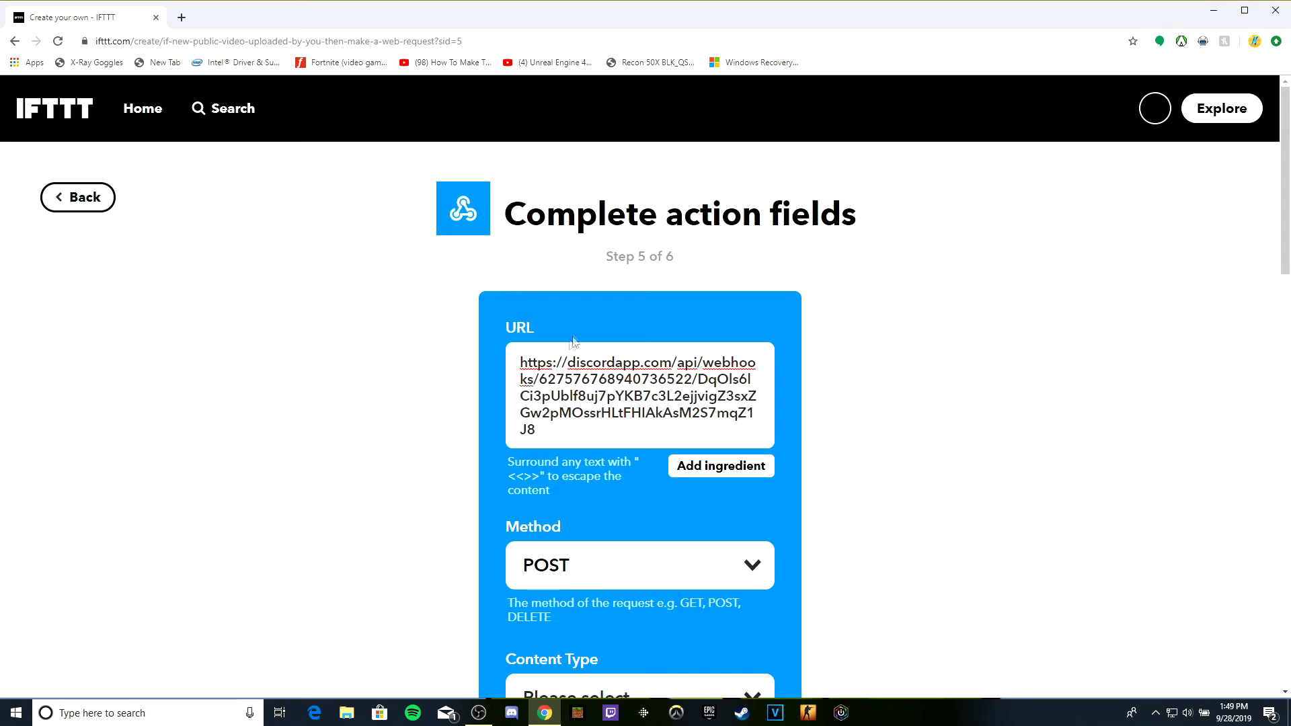
scroll(877, 429, down, 4)
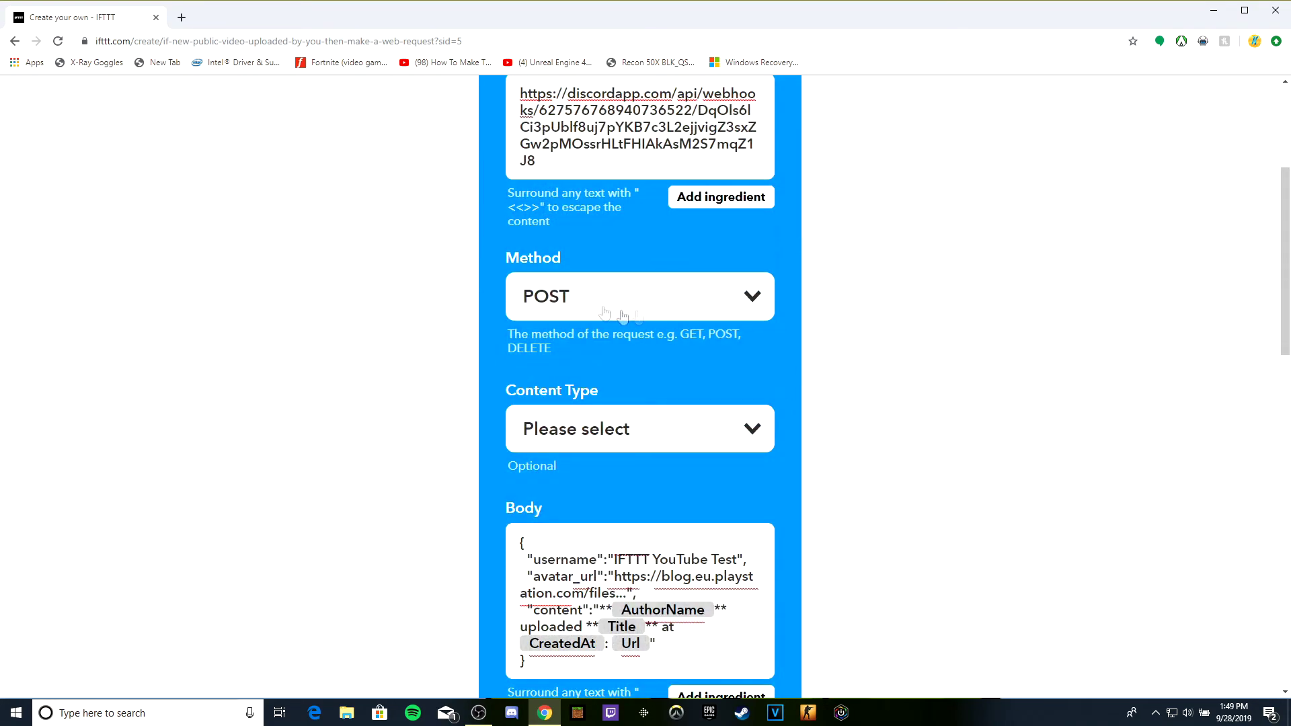
click(683, 425)
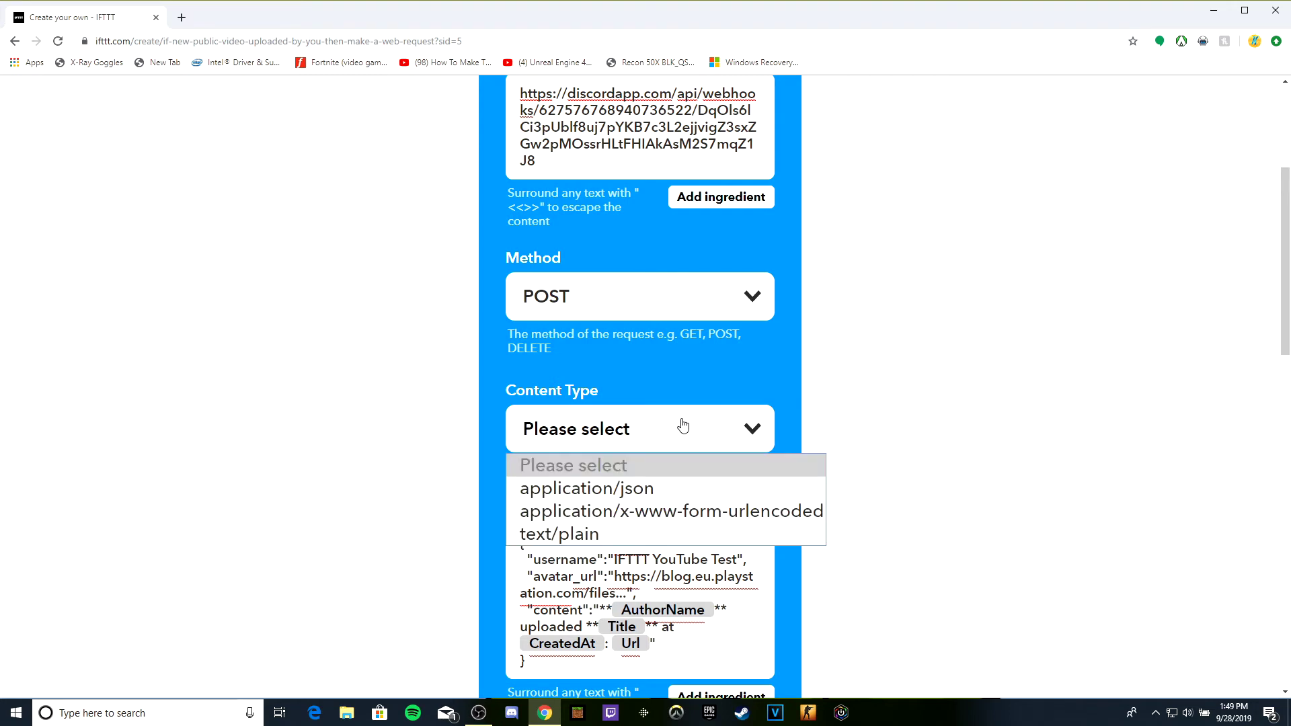
key(Down)
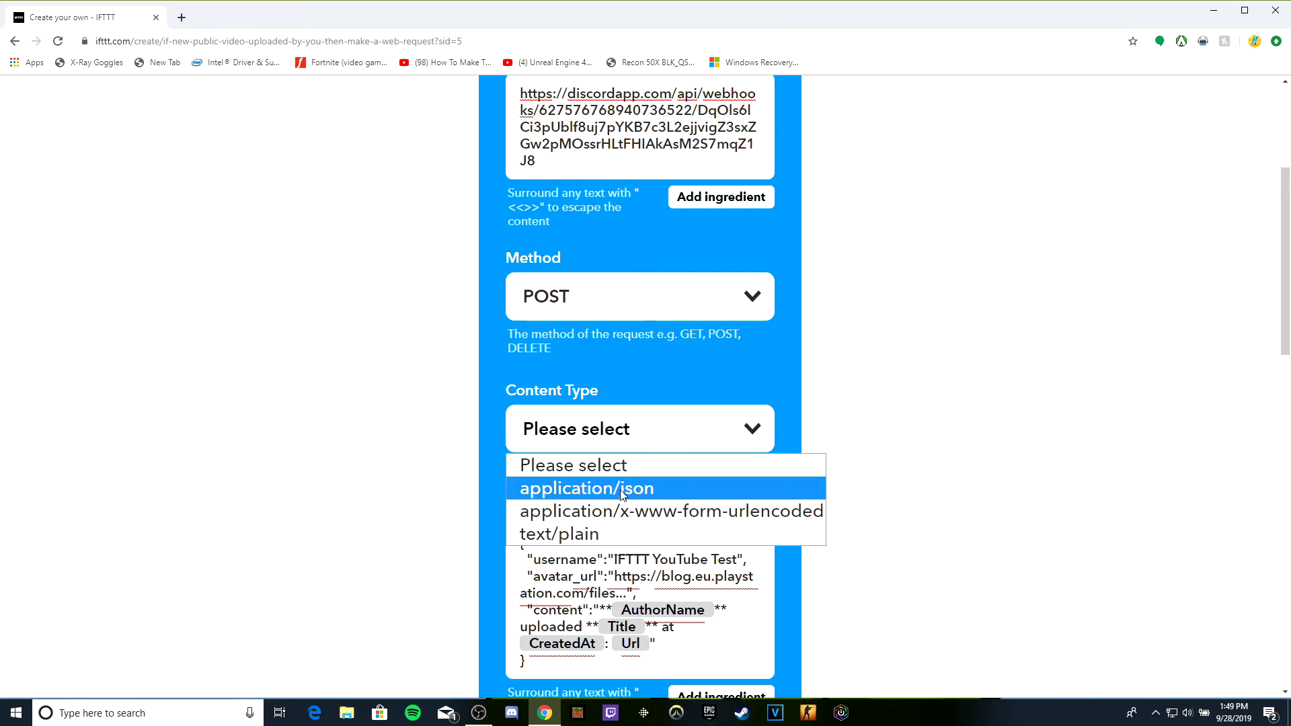
click(621, 489)
scroll(666, 539, down, 3)
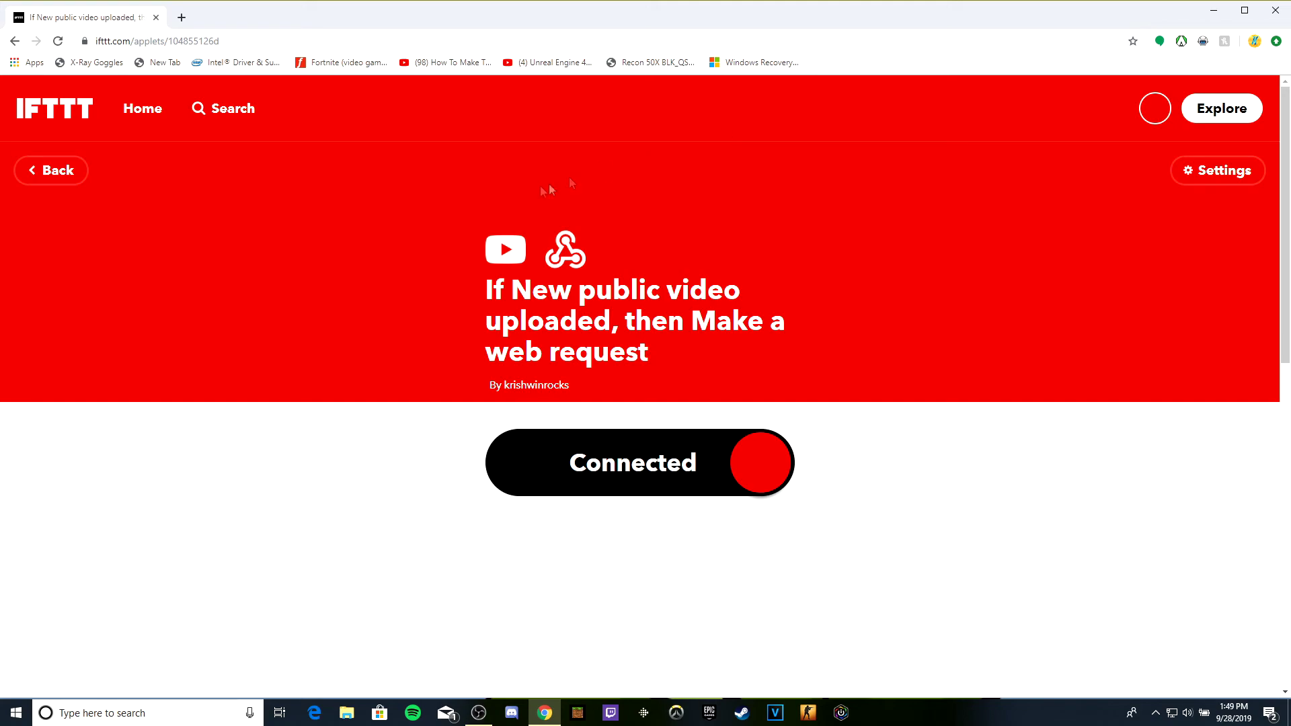
Minimize Chrome, bring Discord back, and close the channel settings to return to #general
click(1219, 5)
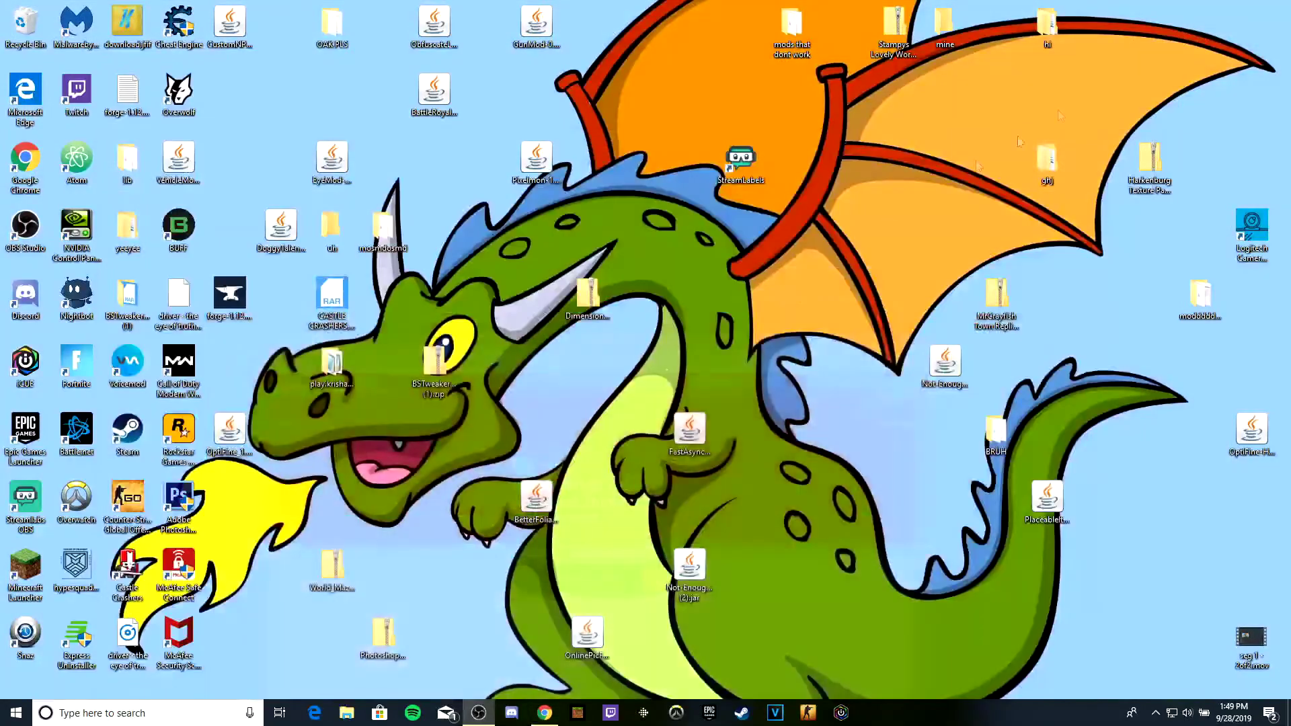
click(511, 713)
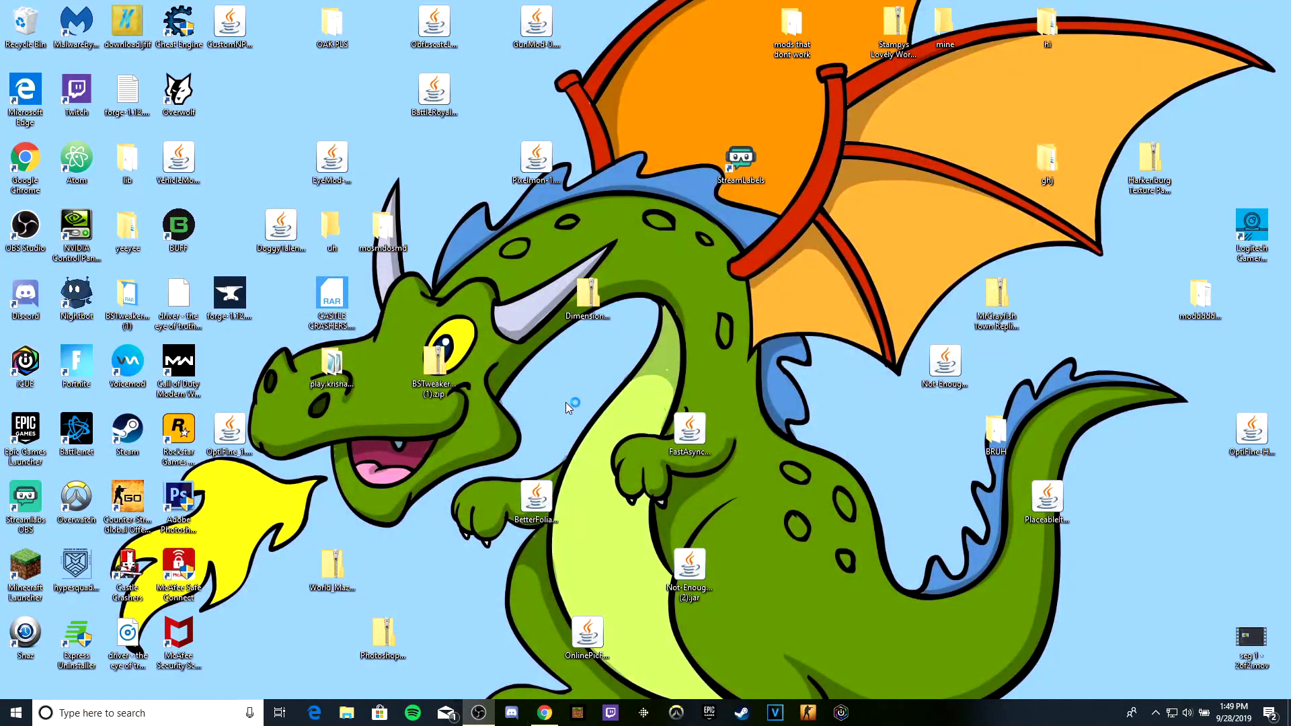
click(971, 68)
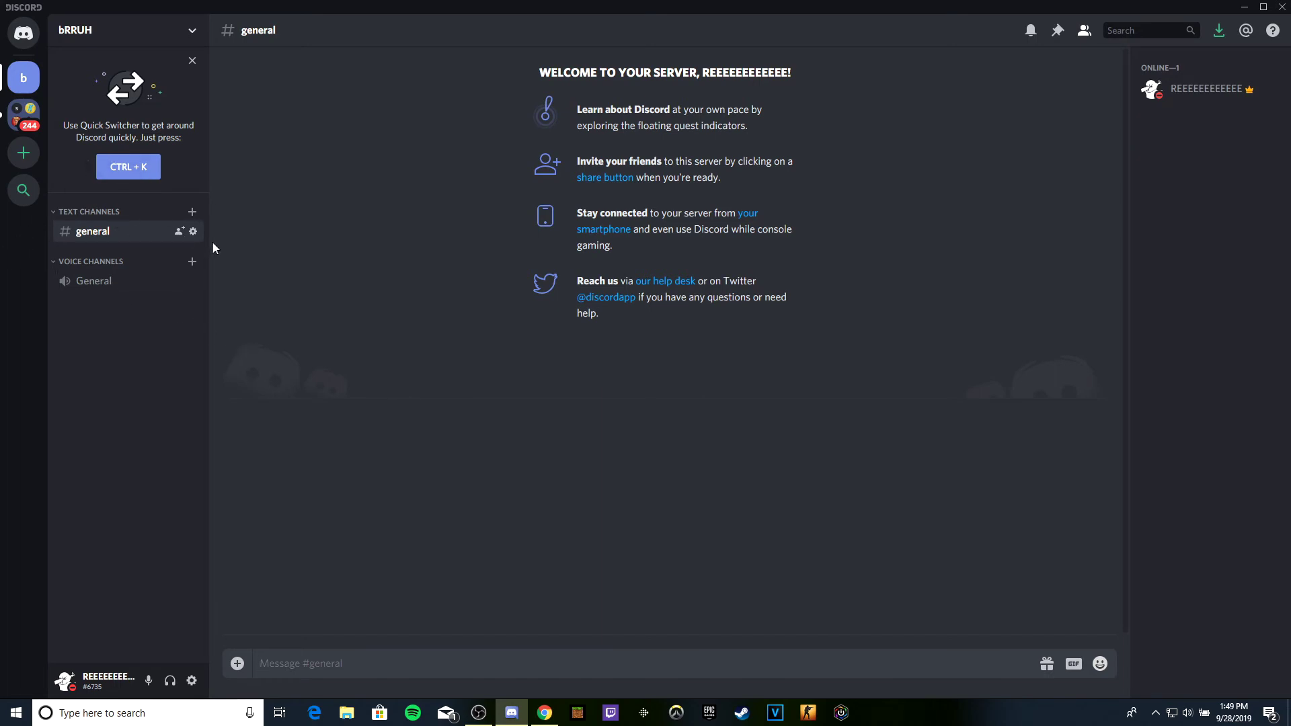
click(193, 231)
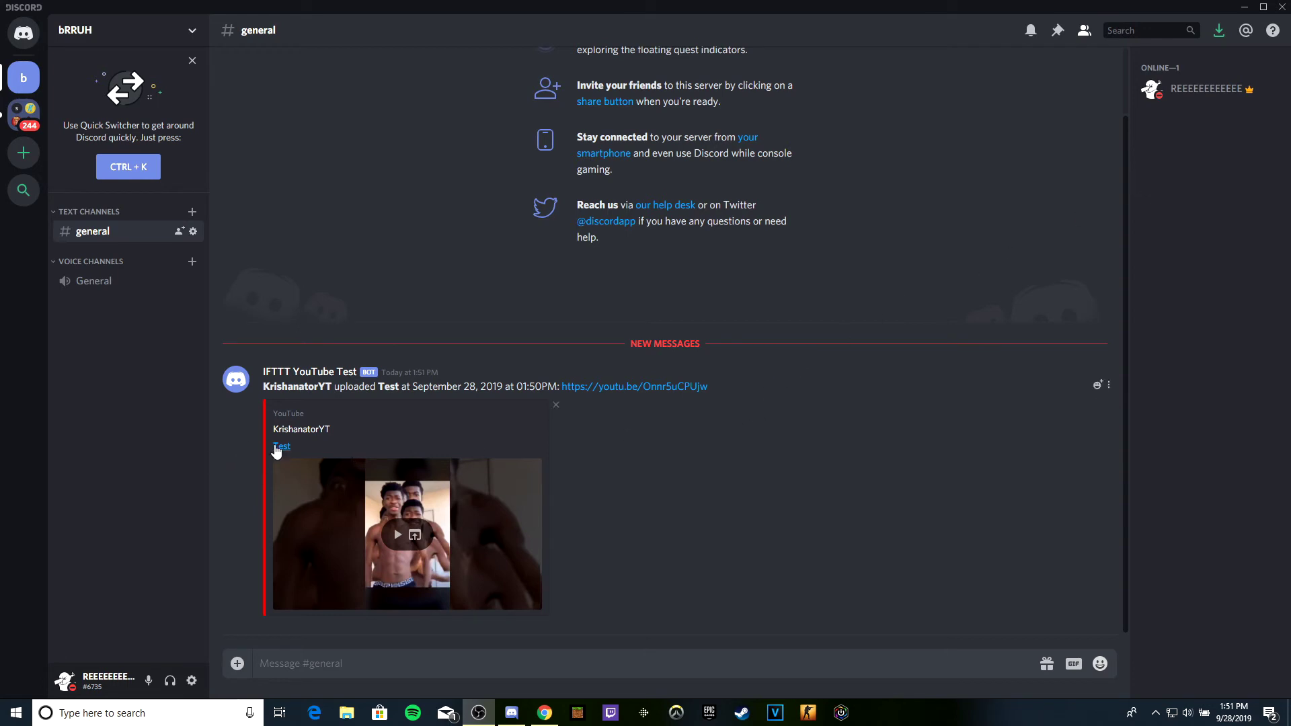
Highlight the IFTTT YouTube Test bot message's header text and its 01:50PM upload time
drag(263, 373, 663, 324)
drag(441, 359, 514, 388)
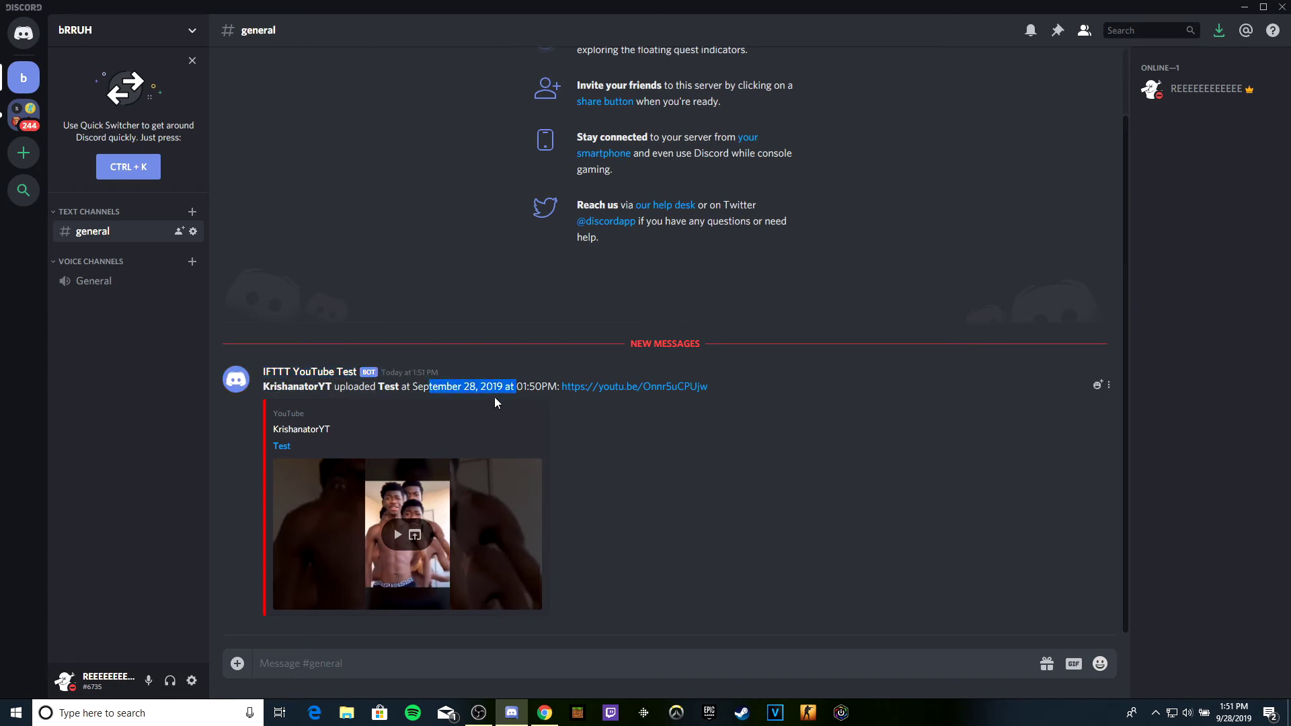
click(499, 405)
double_click(522, 386)
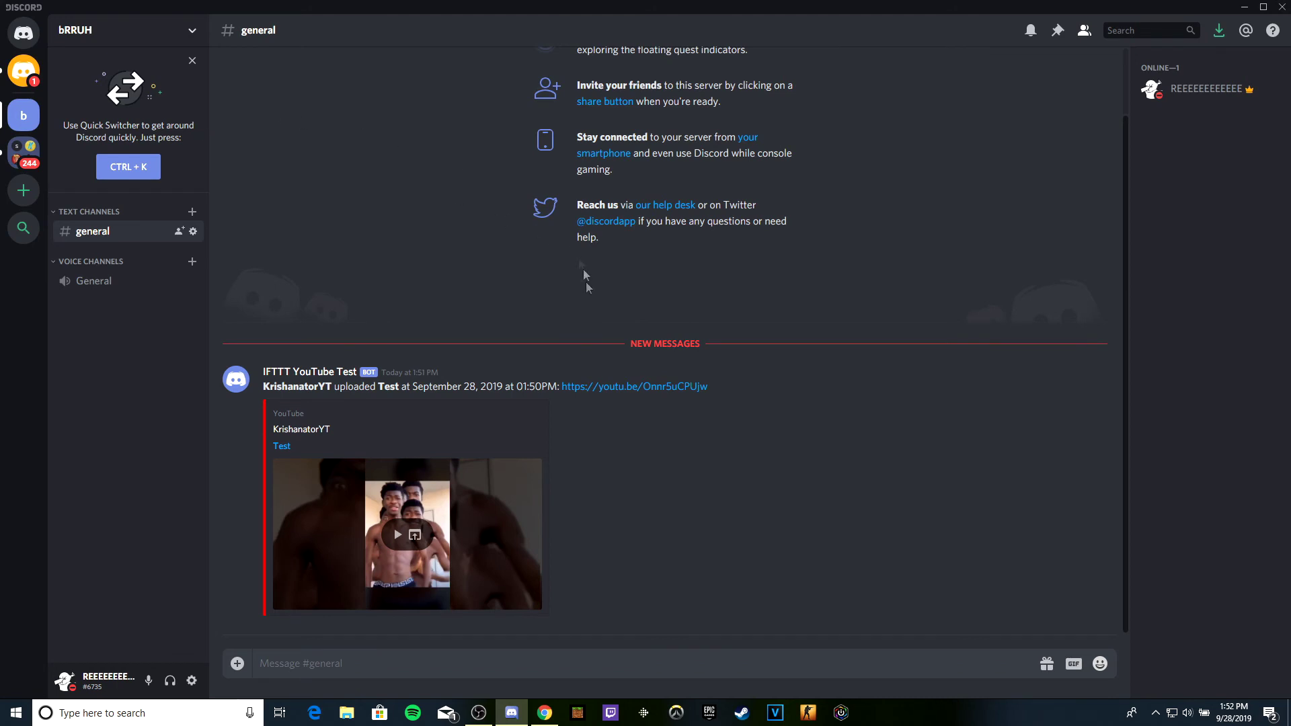
drag(714, 389, 369, 310)
click(793, 436)
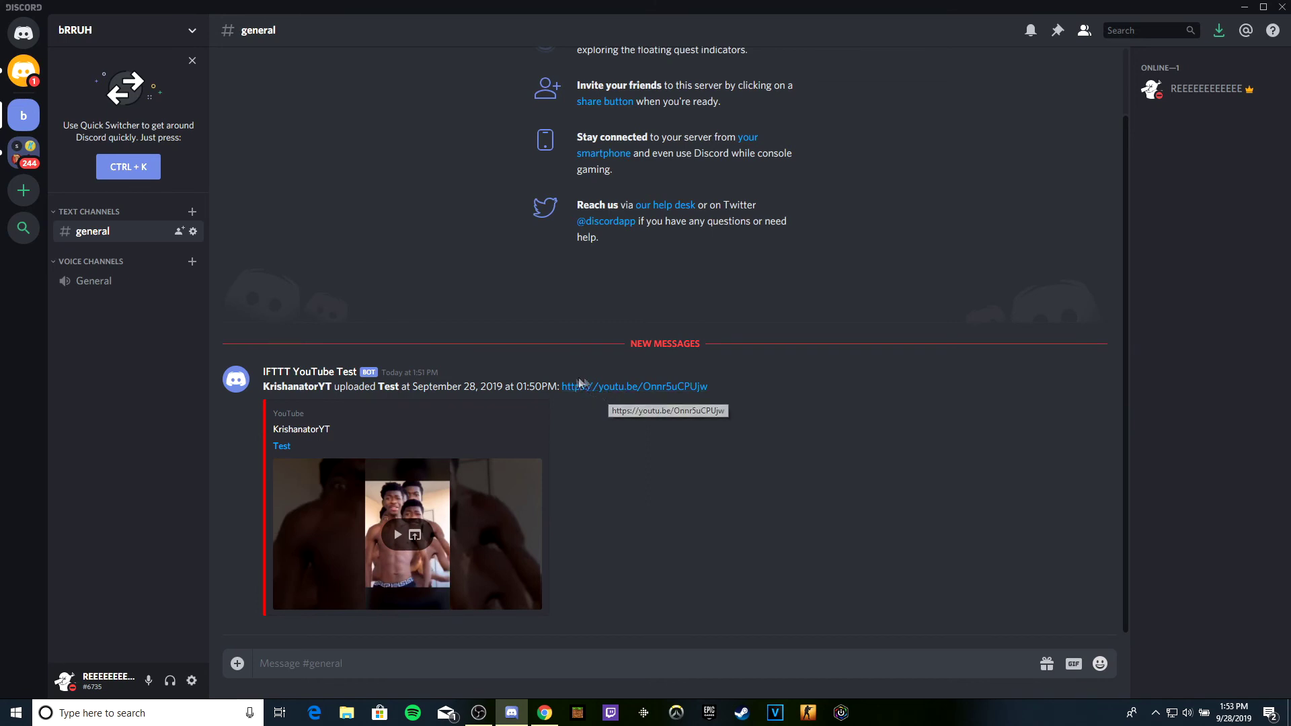
drag(771, 398, 855, 395)
click(244, 404)
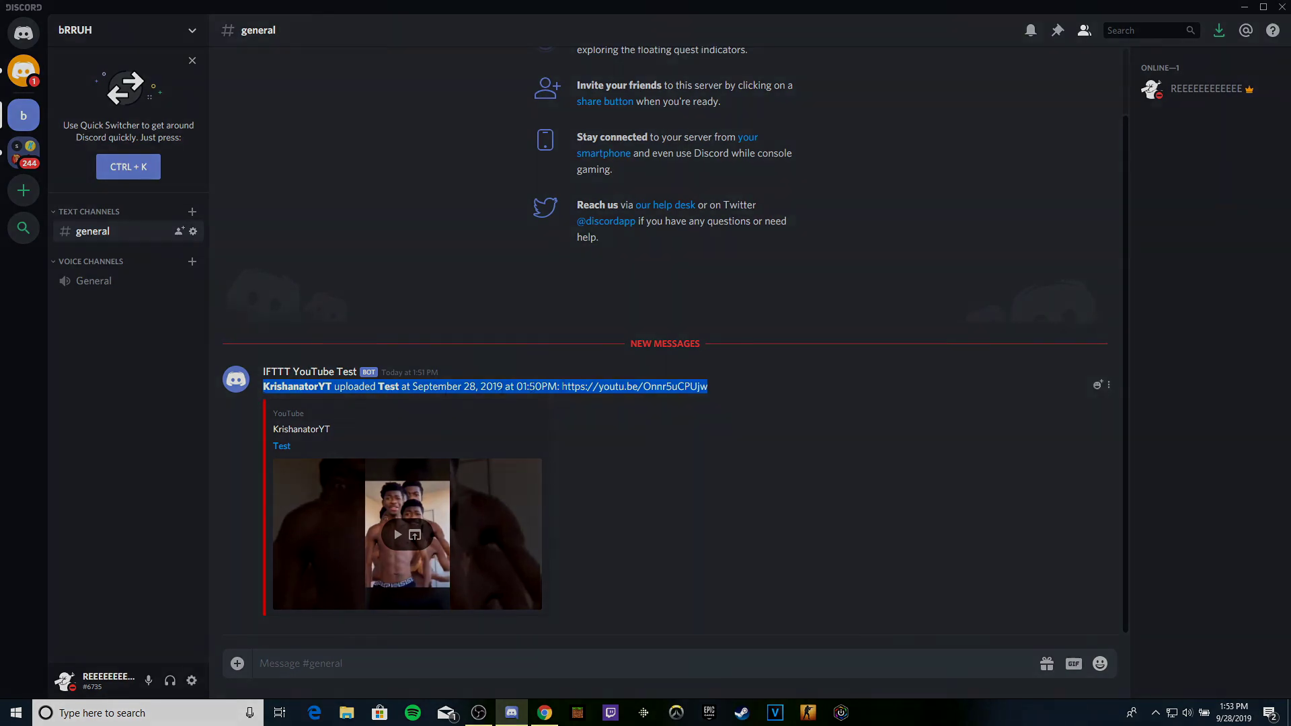
click(858, 395)
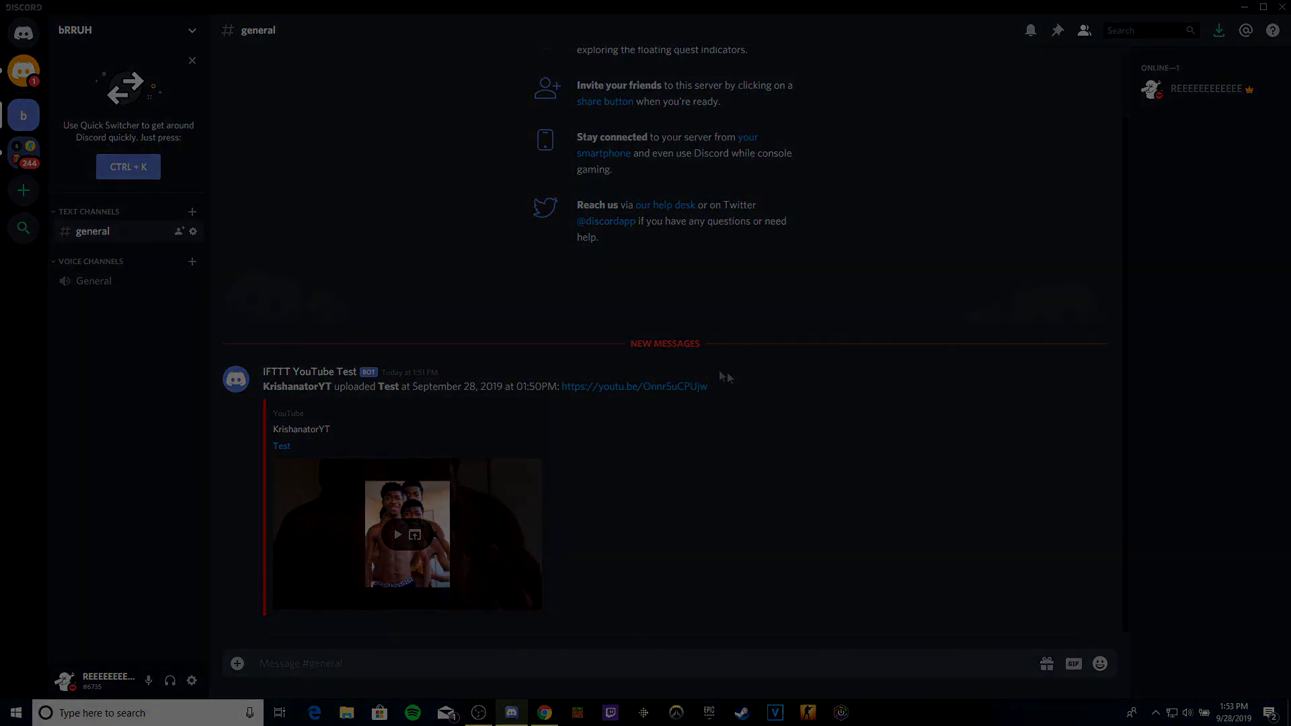